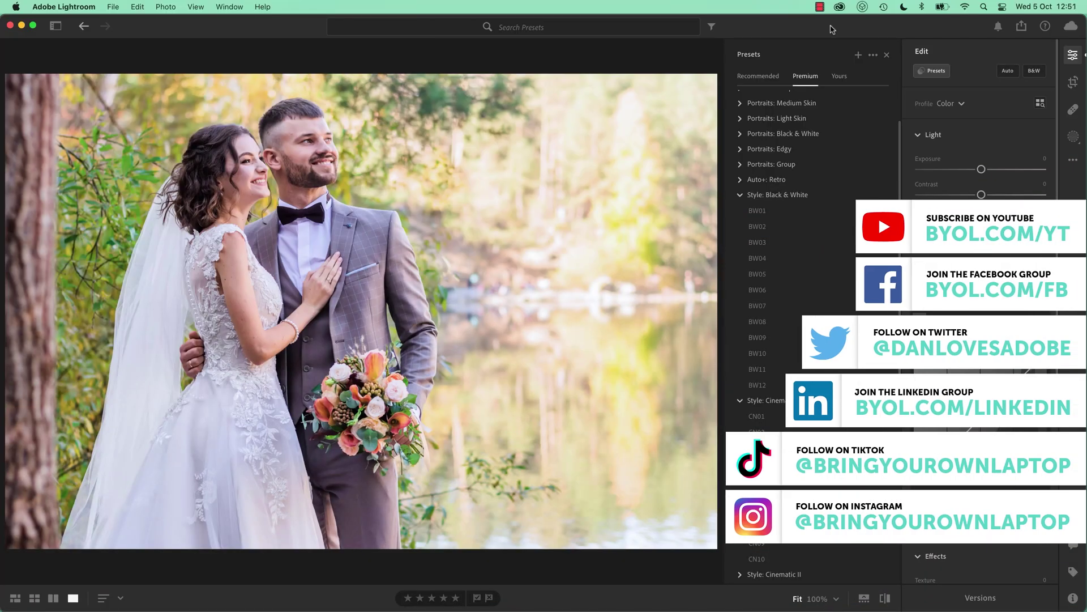
left_click(799, 208)
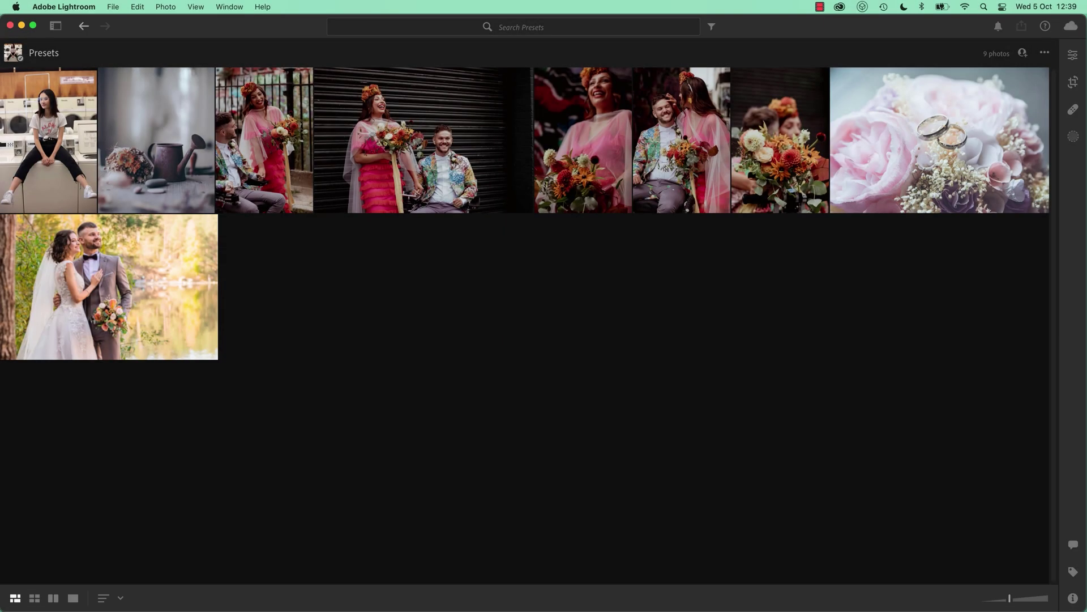
Check the exercise image files in the 12 Presets folder and open the lakeside wedding couple photo for editing
key("super+Tab")
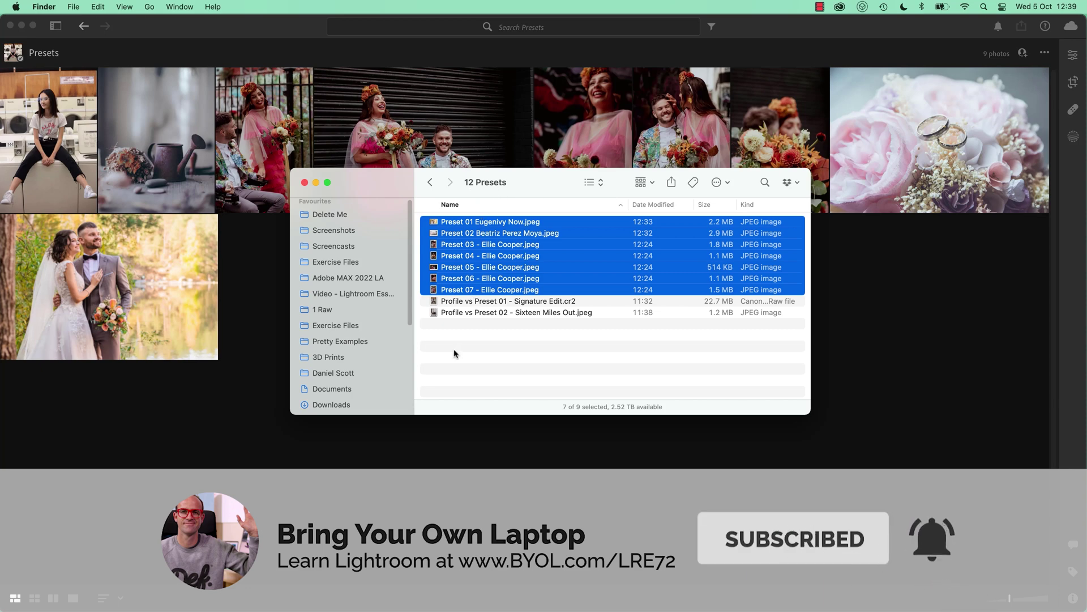
left_click(358, 423)
double_click(146, 306)
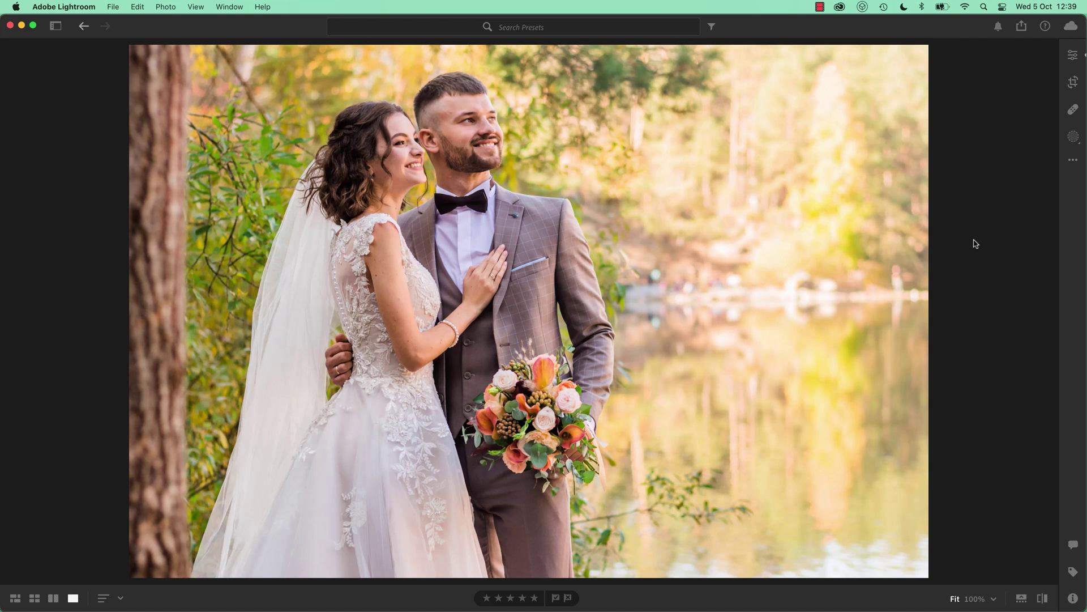
left_click(1074, 56)
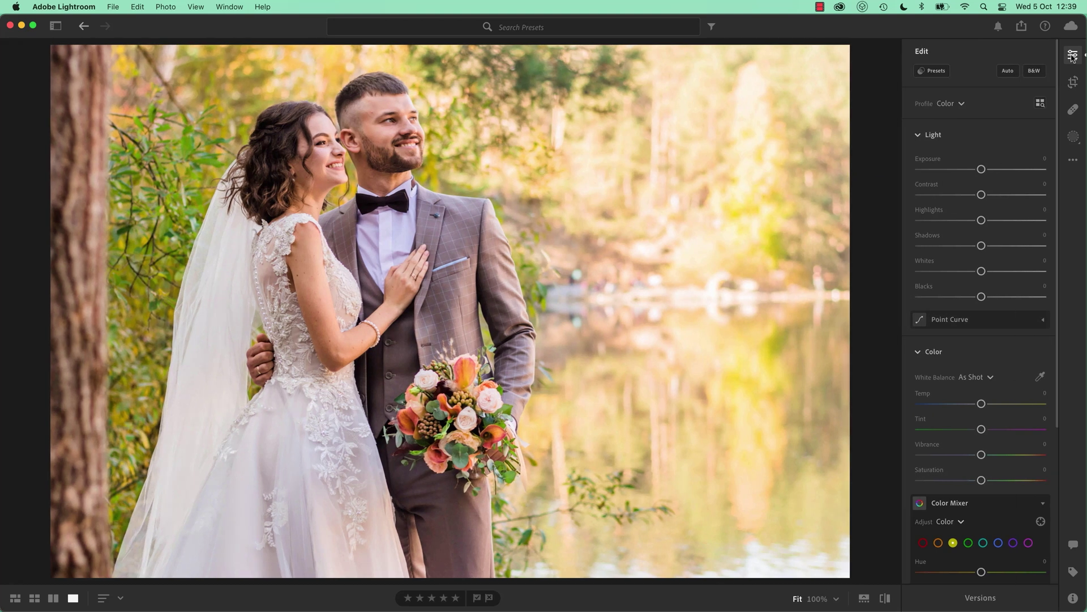
Set the photo's white balance to Auto and compare the result with the original
left_click(919, 136)
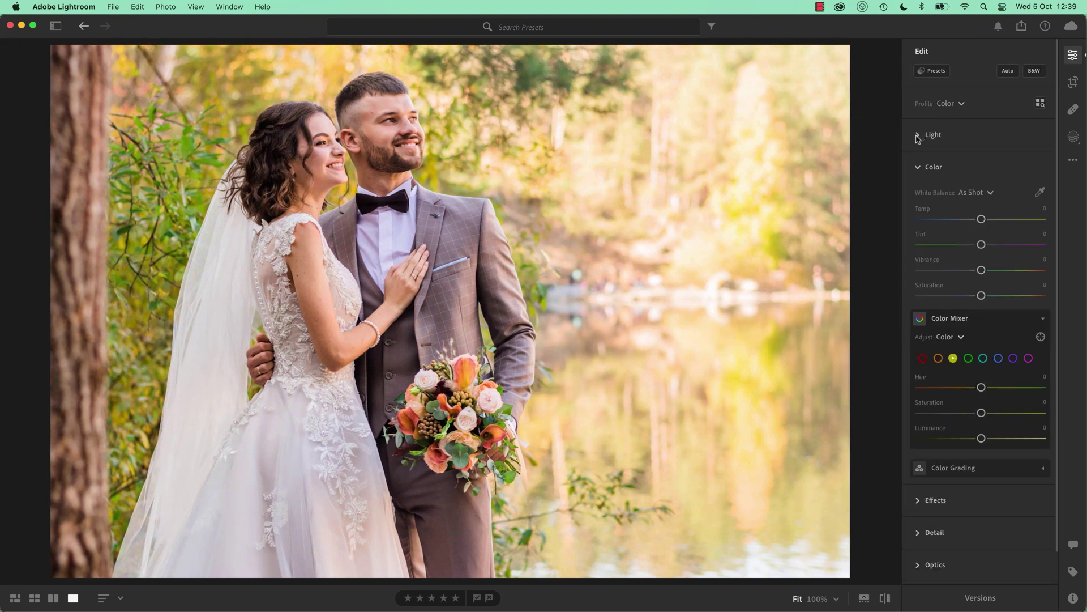
left_click(967, 193)
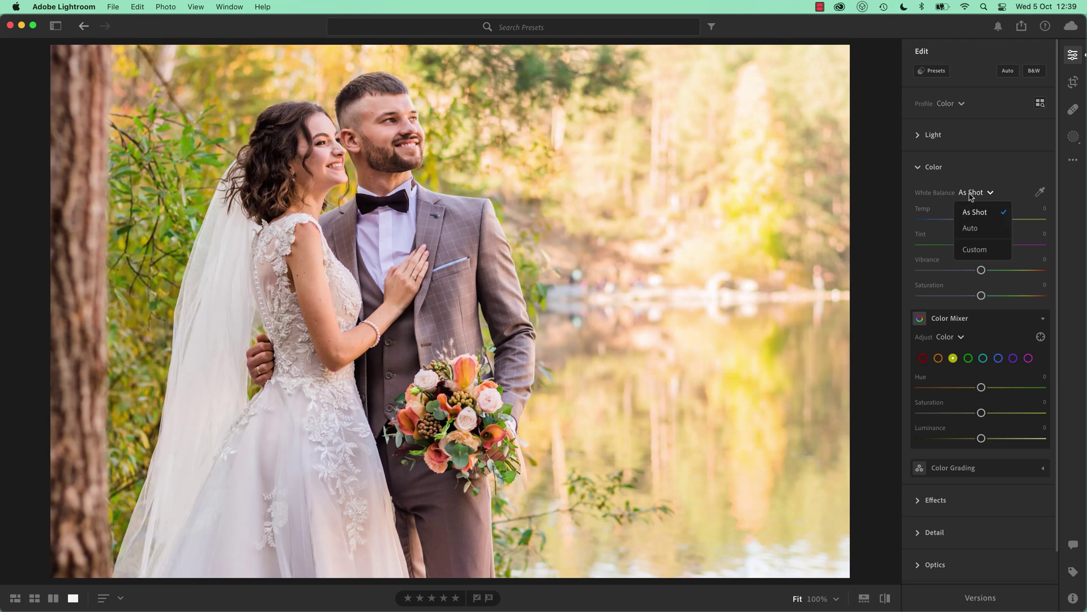
left_click(971, 230)
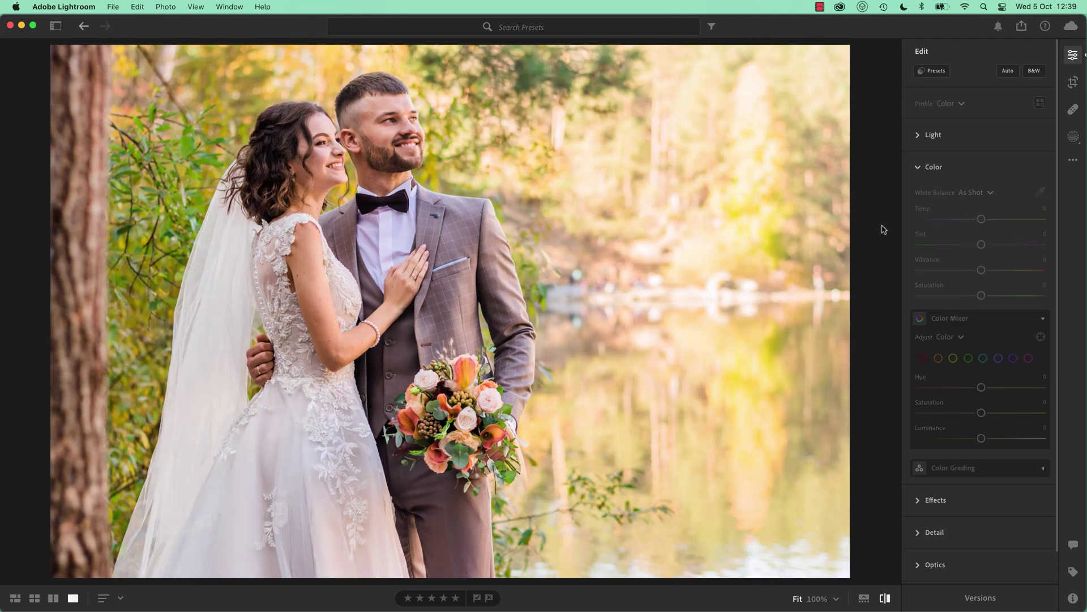
key("backslash")
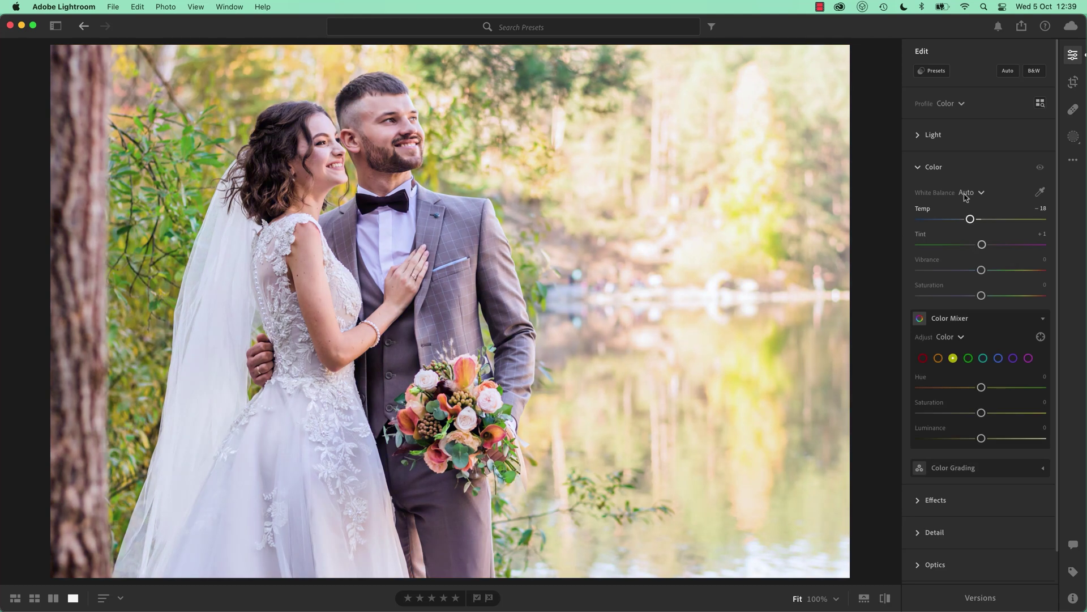
Collapse the Color and Light adjustments and show the Recommended presets for the photo
left_click(918, 168)
left_click(918, 137)
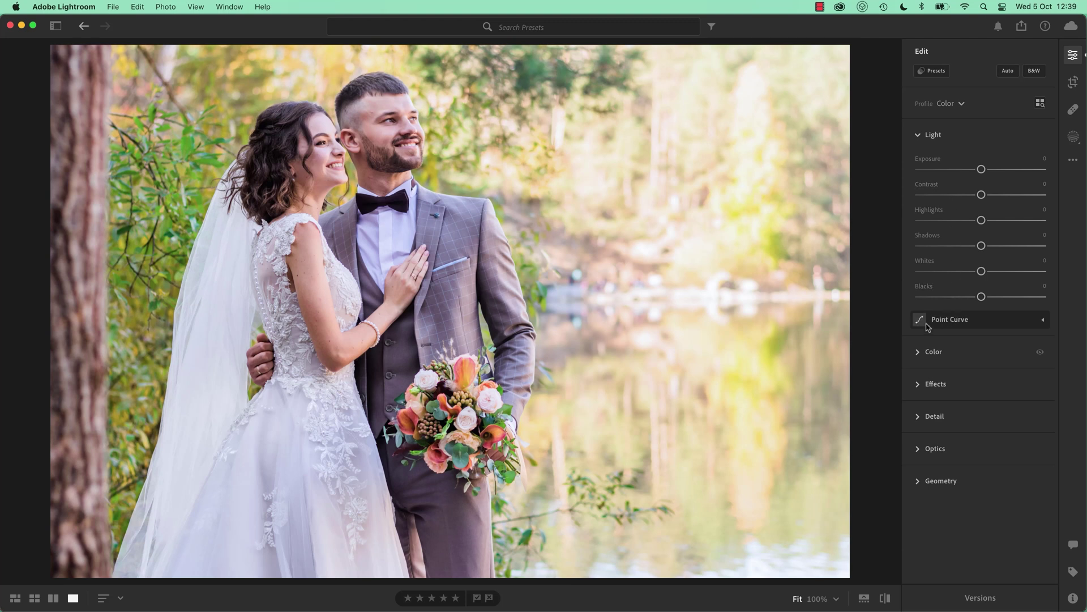
left_click(919, 135)
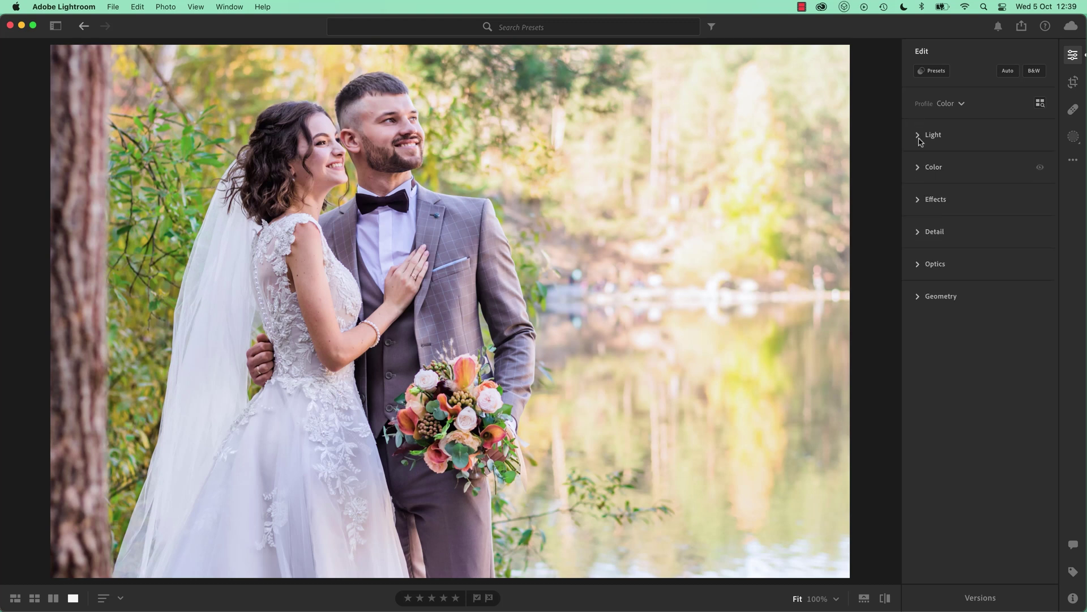
left_click(935, 74)
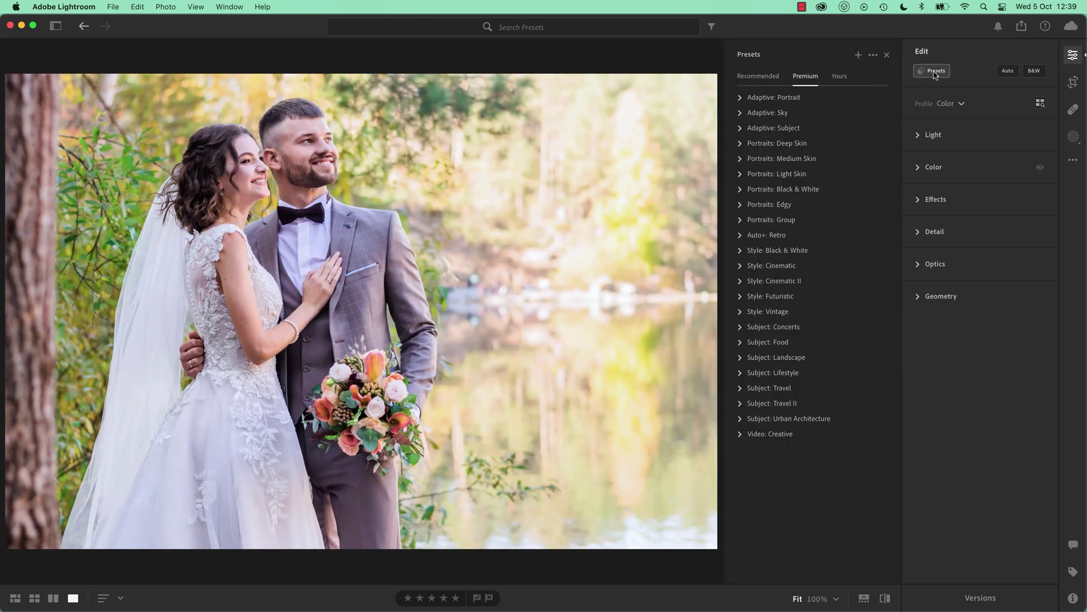
left_click(762, 76)
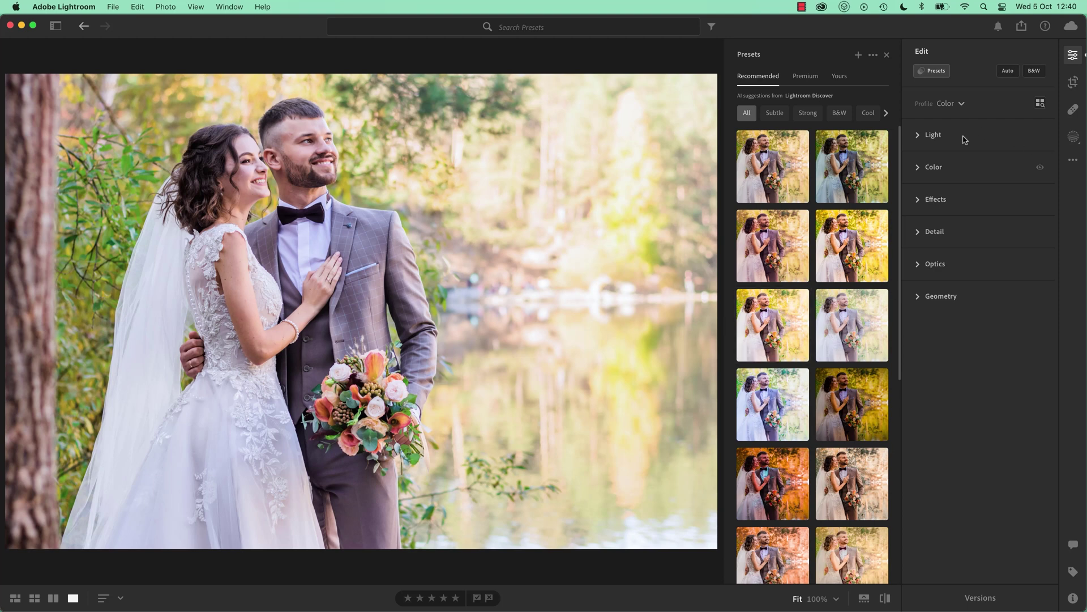
Expand Light, Color and Point Curve and preview several recommended presets to see how they change the adjustments
left_click(919, 136)
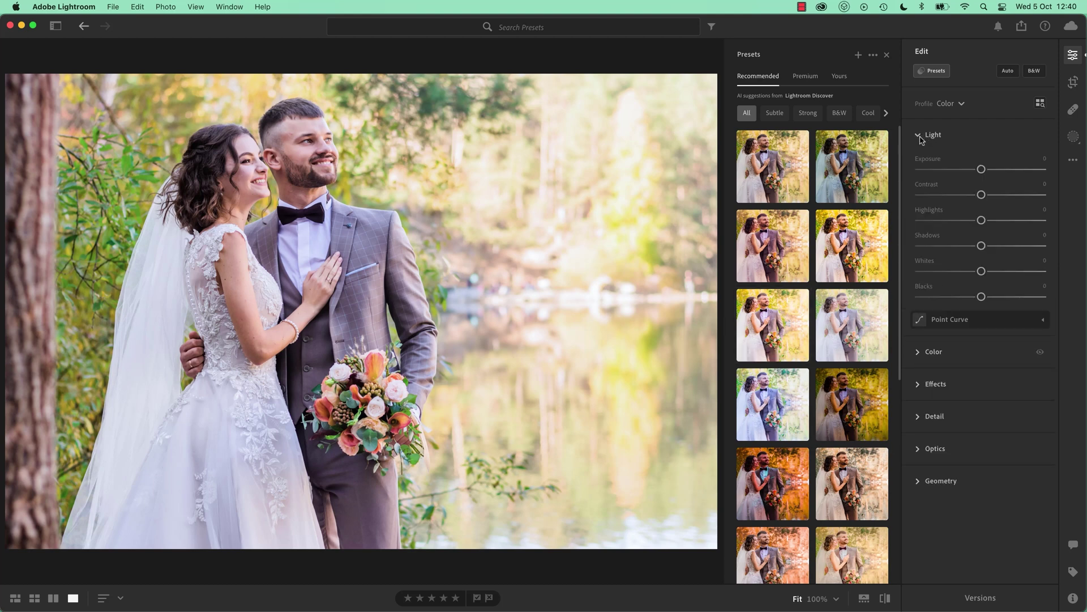
left_click(917, 352)
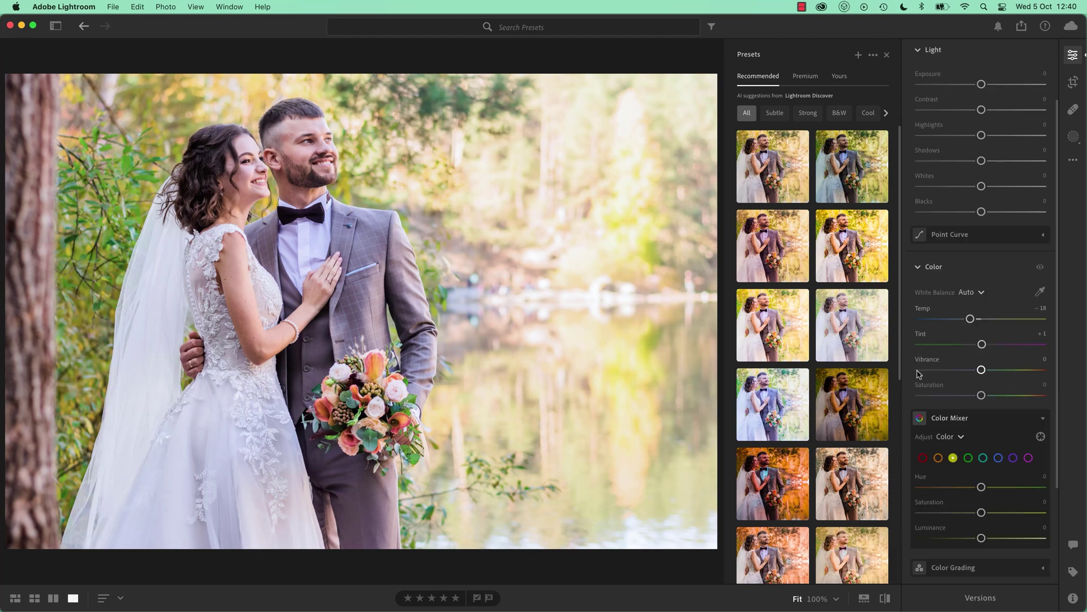
left_click(923, 236)
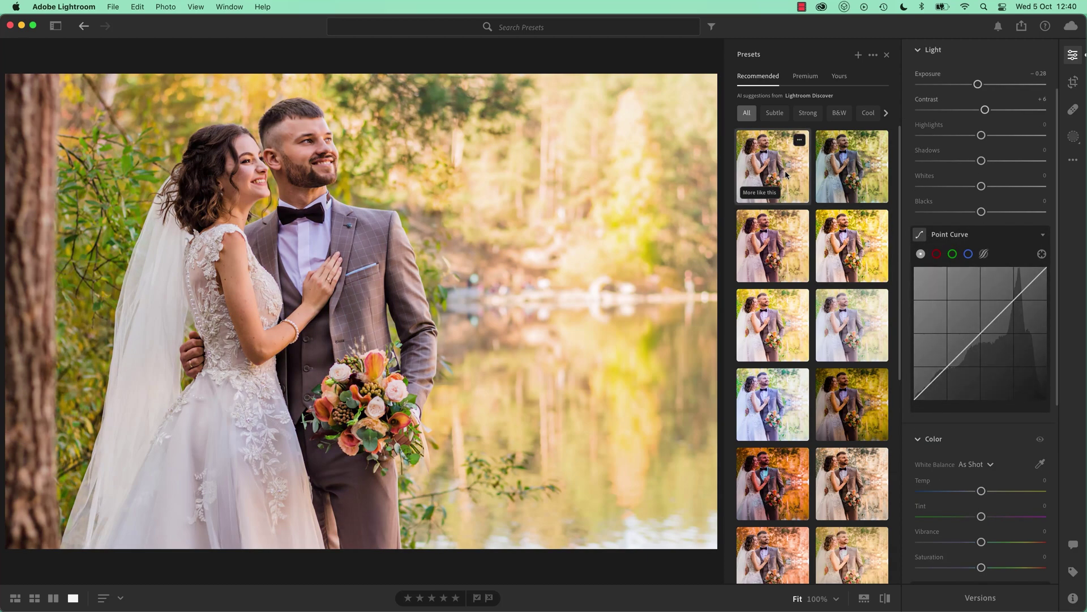
left_click(854, 175)
left_click(817, 217)
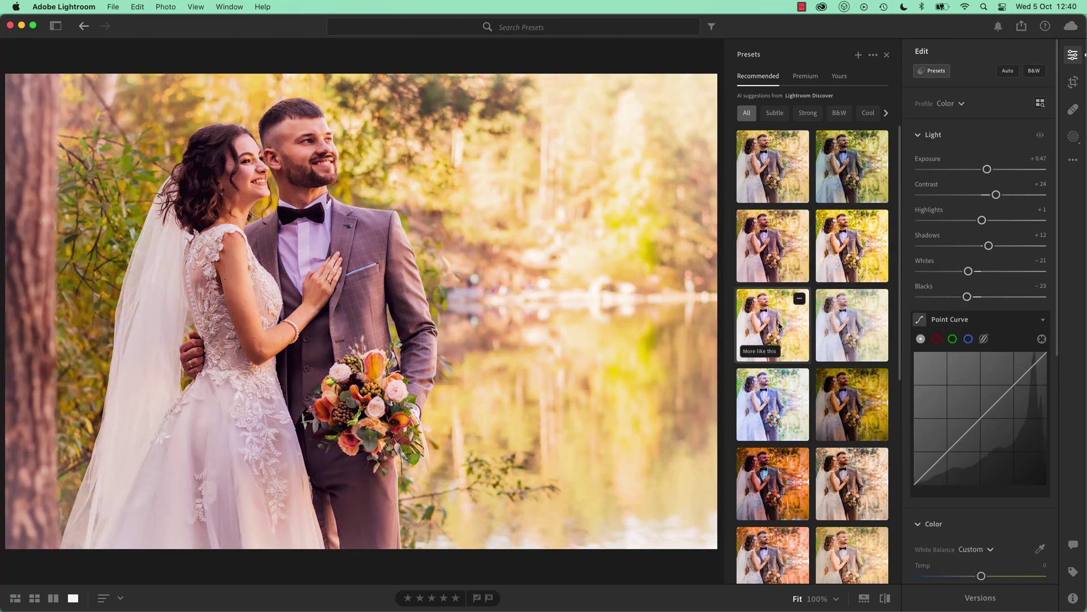
left_click(858, 326)
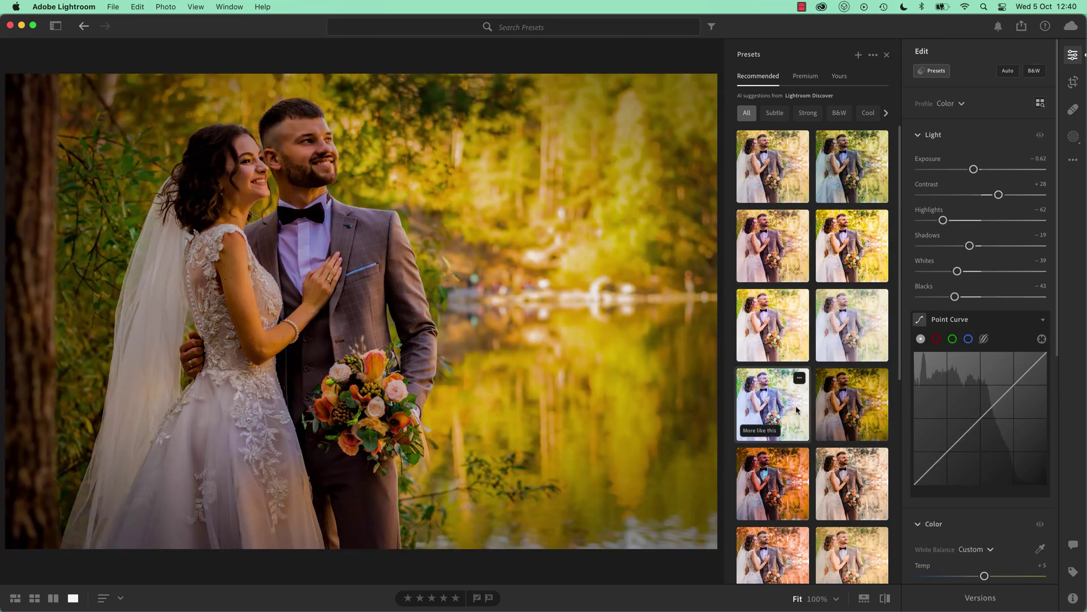
left_click(777, 396)
left_click(774, 323)
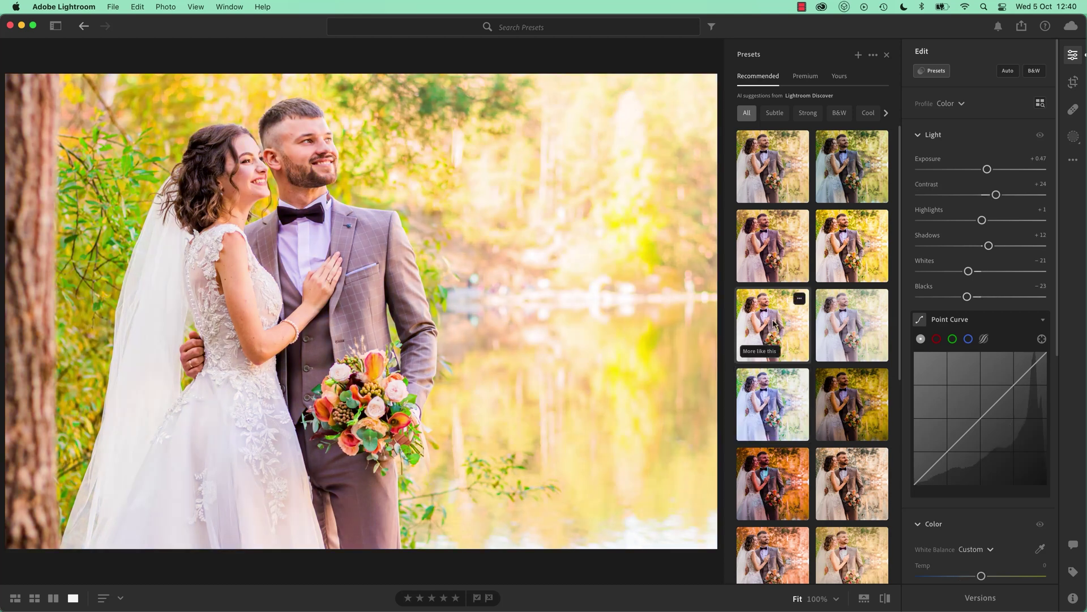
left_click(772, 263)
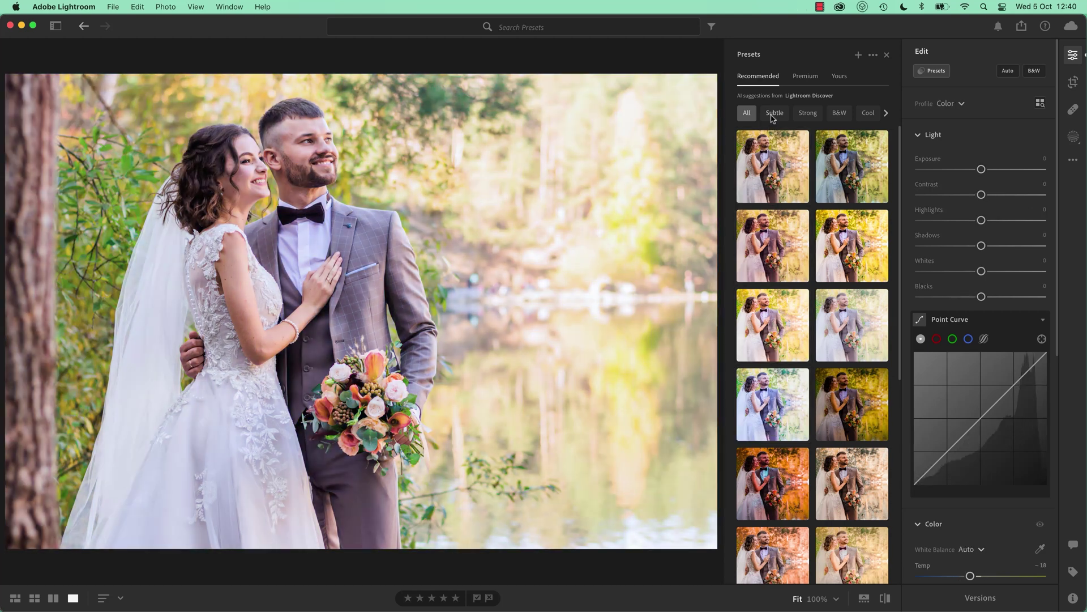
Filter the recommended presets to Subtle and view the options and author of one preset
left_click(775, 113)
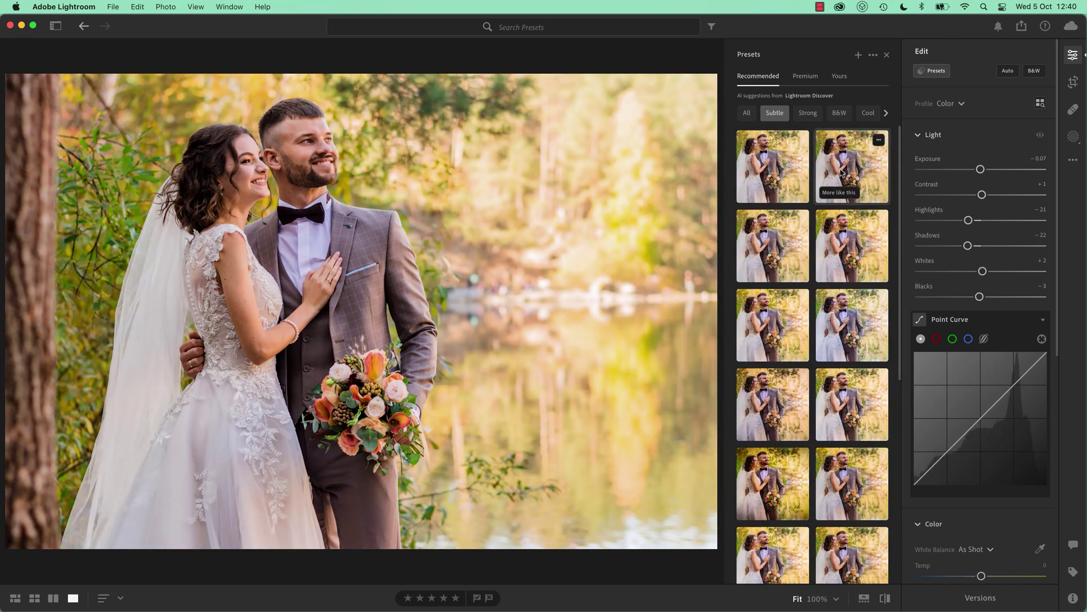
left_click(801, 140)
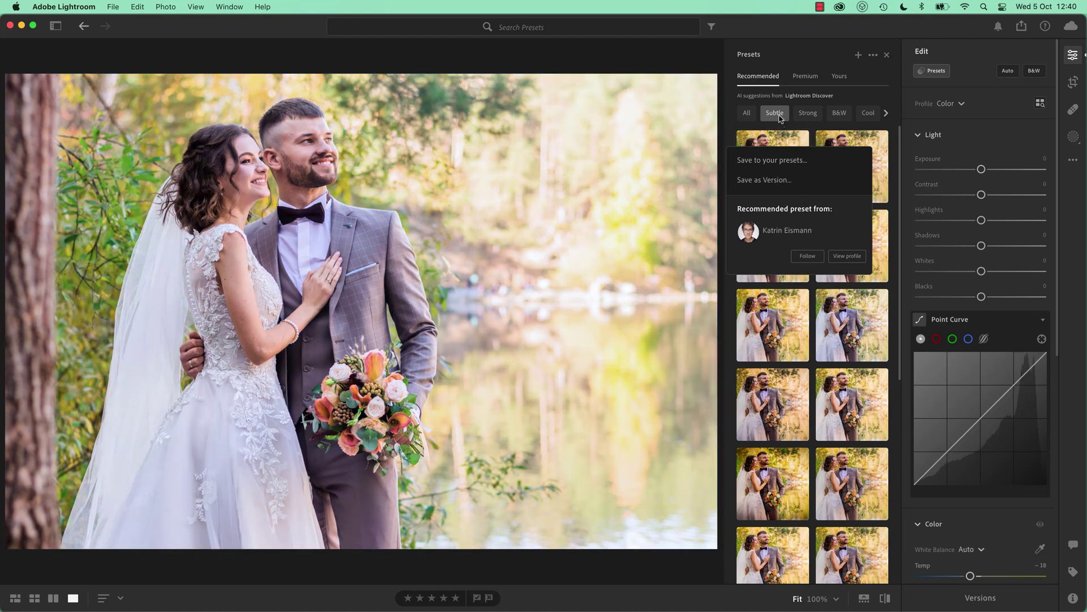
left_click(780, 118)
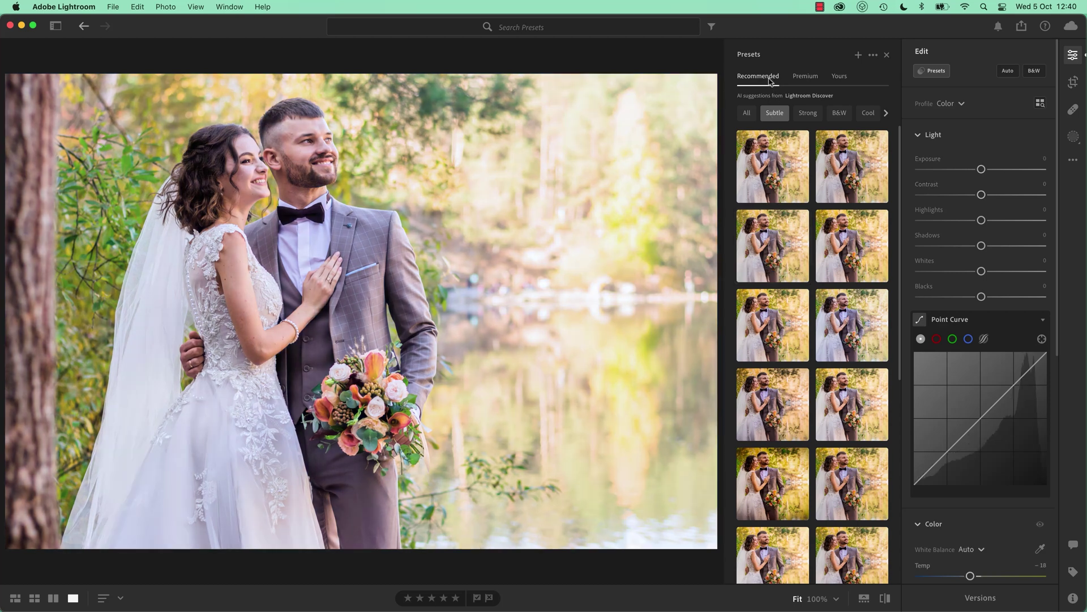
Apply the premium Style: Cinematic preset CN06 to the photo and examine its point curve
left_click(808, 79)
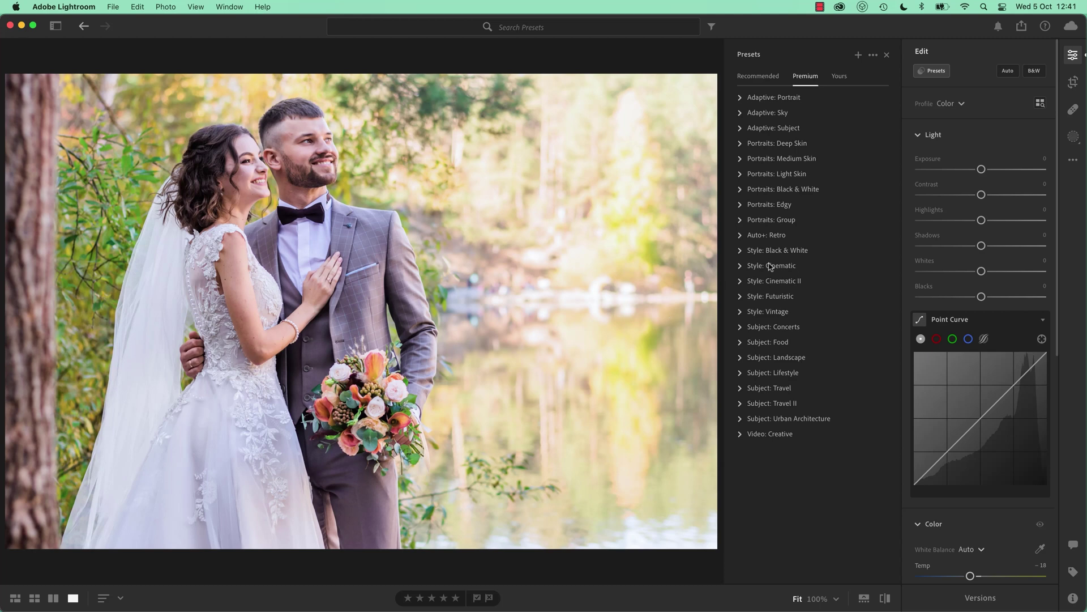
left_click(751, 268)
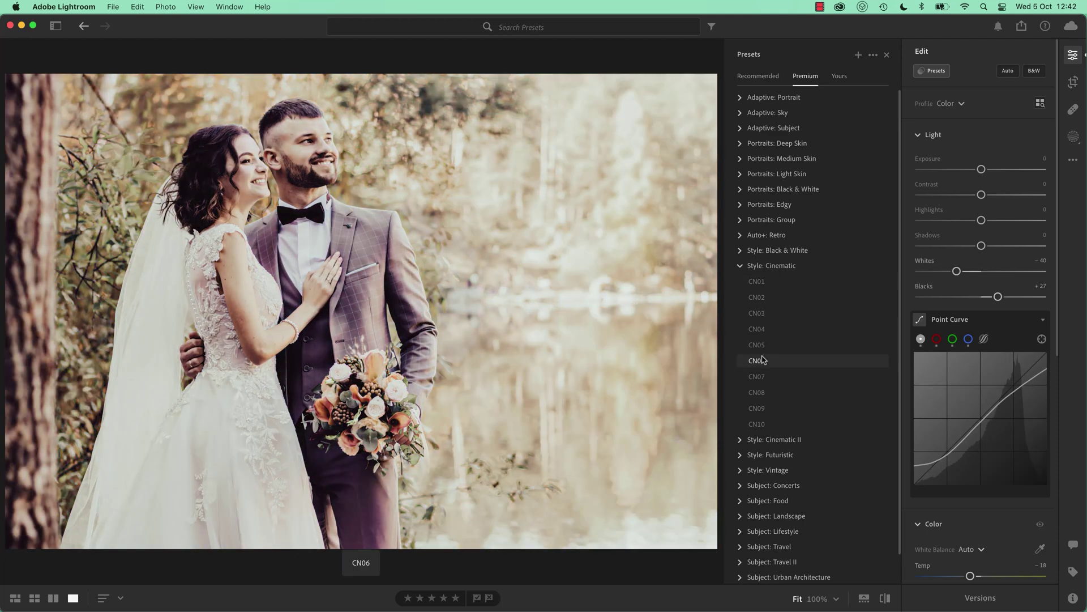
left_click(762, 363)
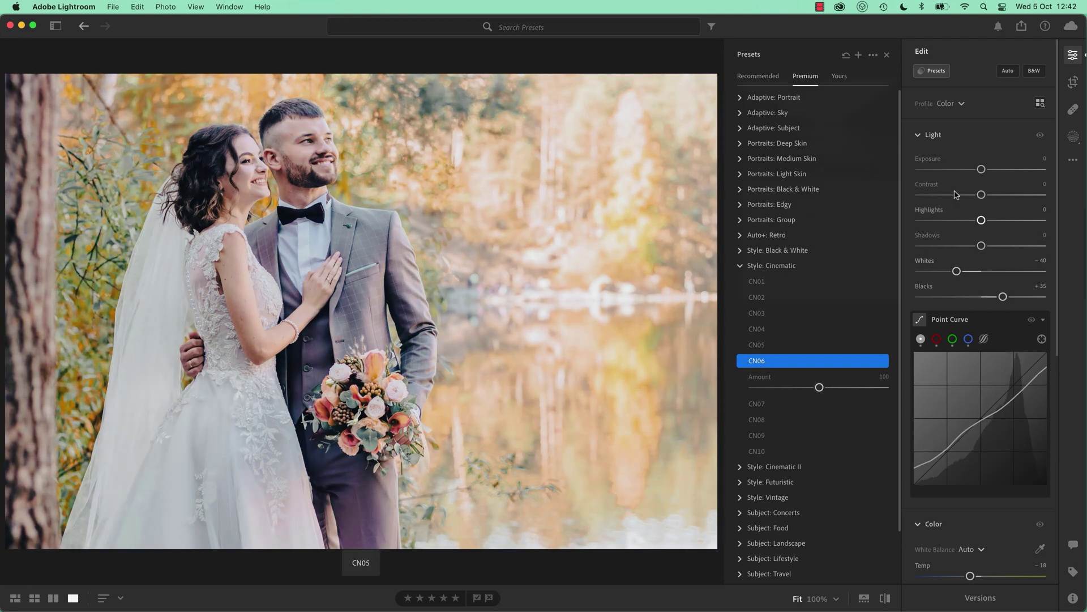
left_click(757, 363)
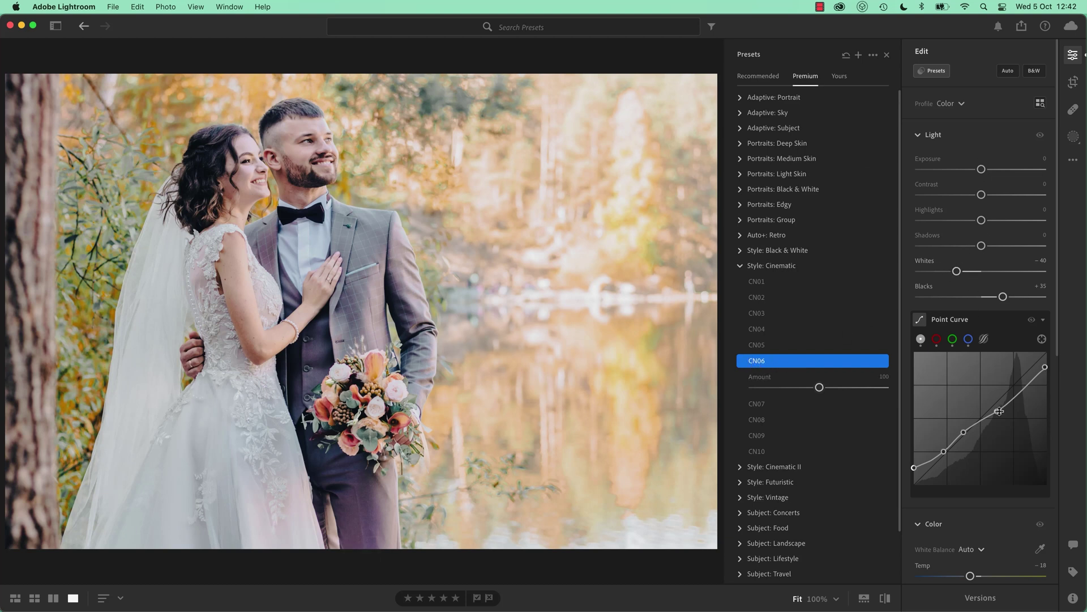
mouse_move(998, 413)
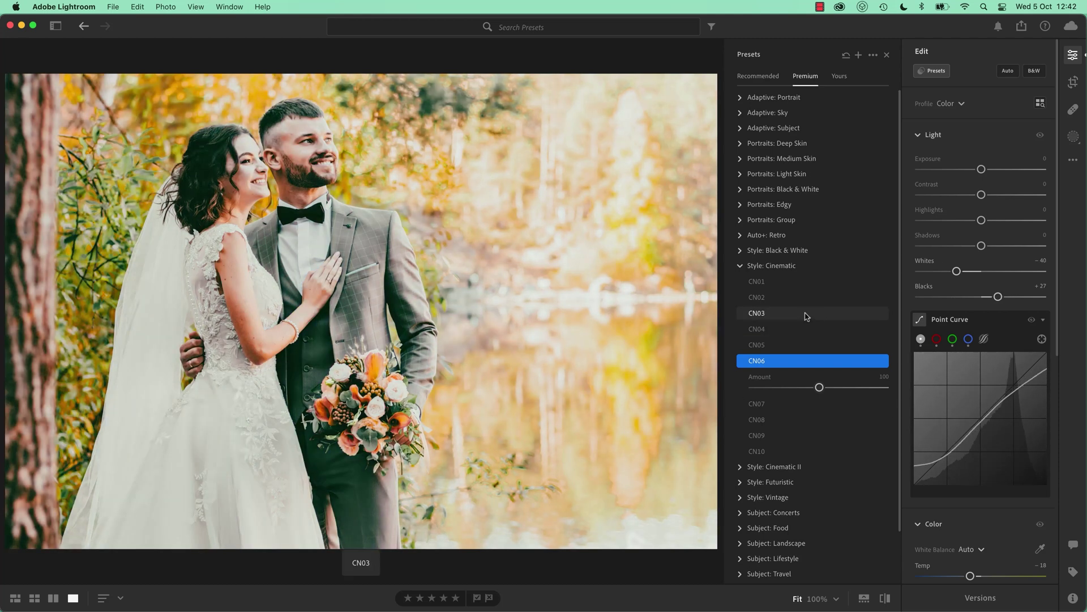
Apply the first Subtle recommended preset, collapse Point Curve and expand Effects to review its adjustments
left_click(770, 79)
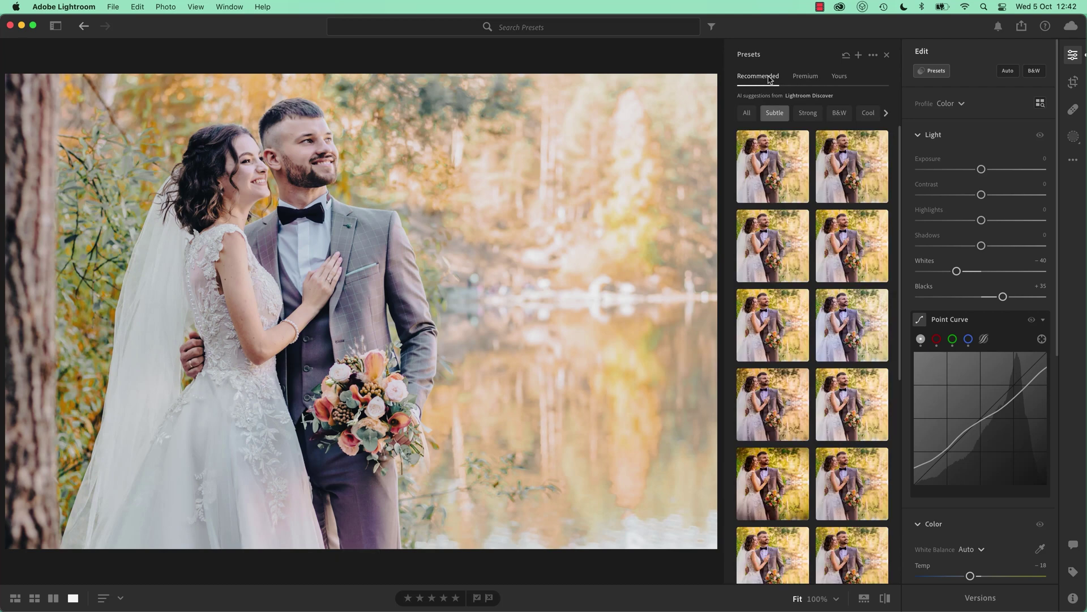
left_click(768, 164)
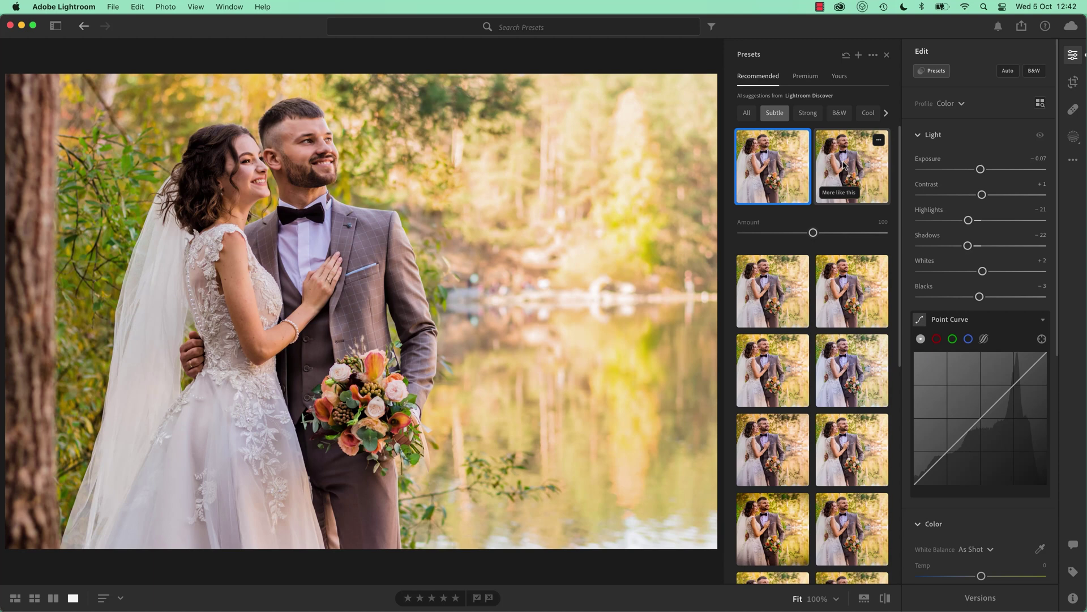
left_click(1045, 323)
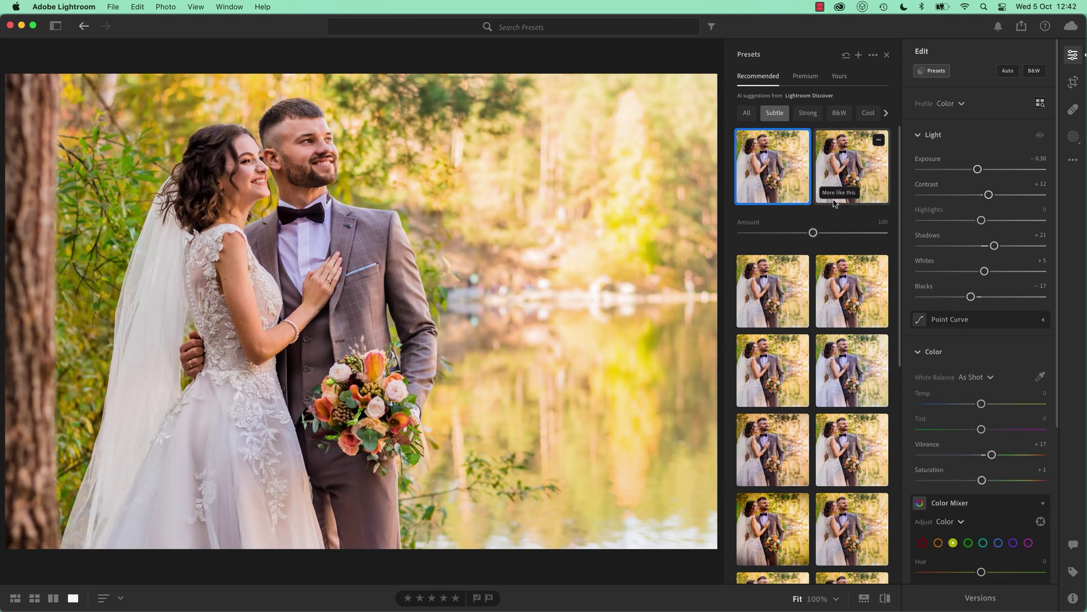
scroll(968, 351, "down", 5)
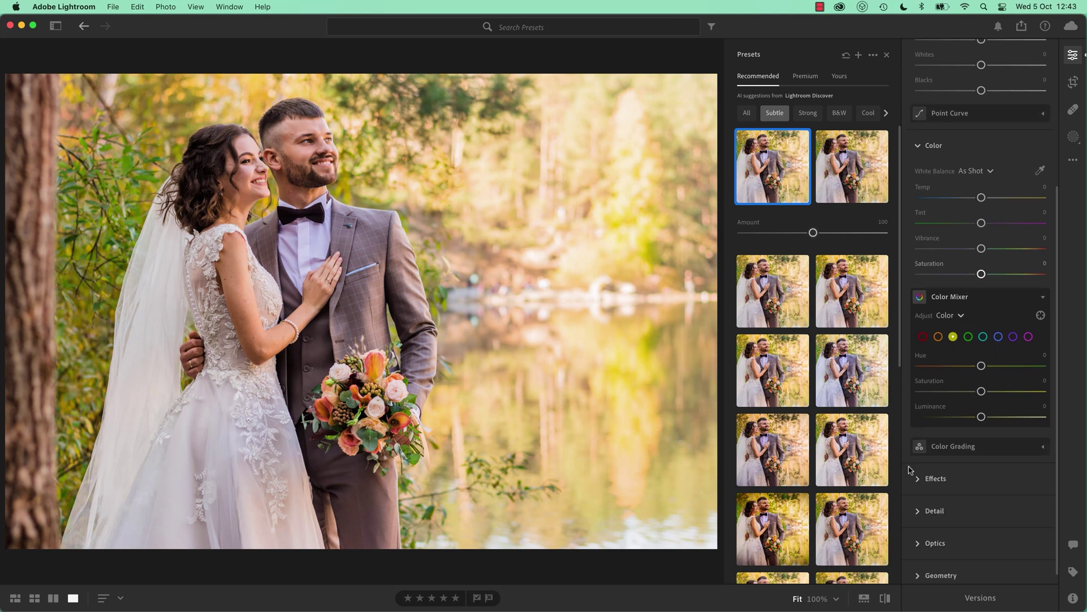
left_click(919, 479)
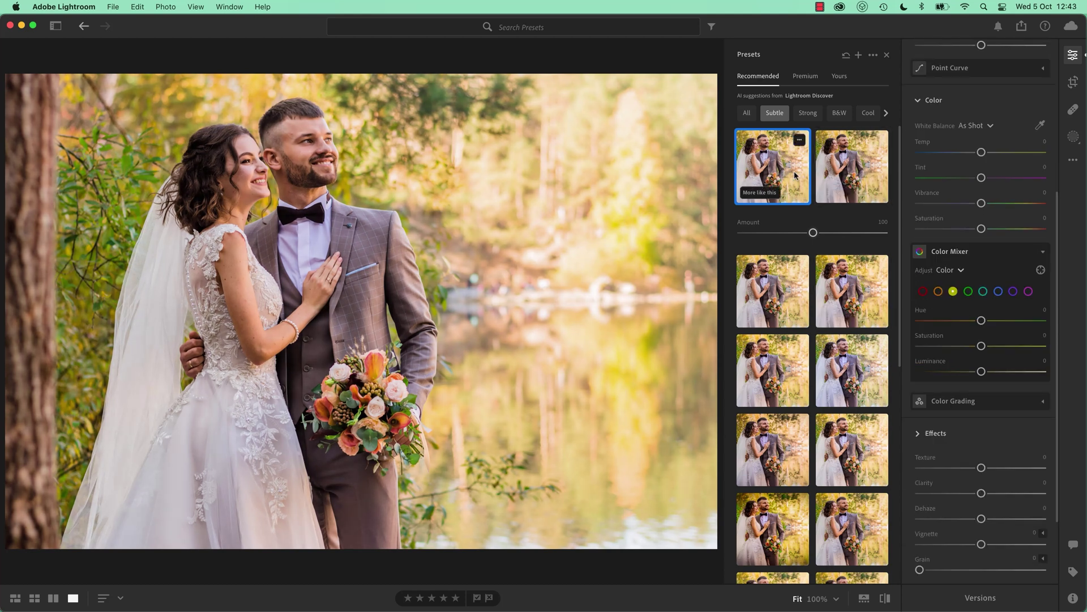
Apply the premium Style: Cinematic preset CN06 over the recommended one and set the Color Mixer's yellow hue to about -23
left_click(805, 76)
left_click(768, 363)
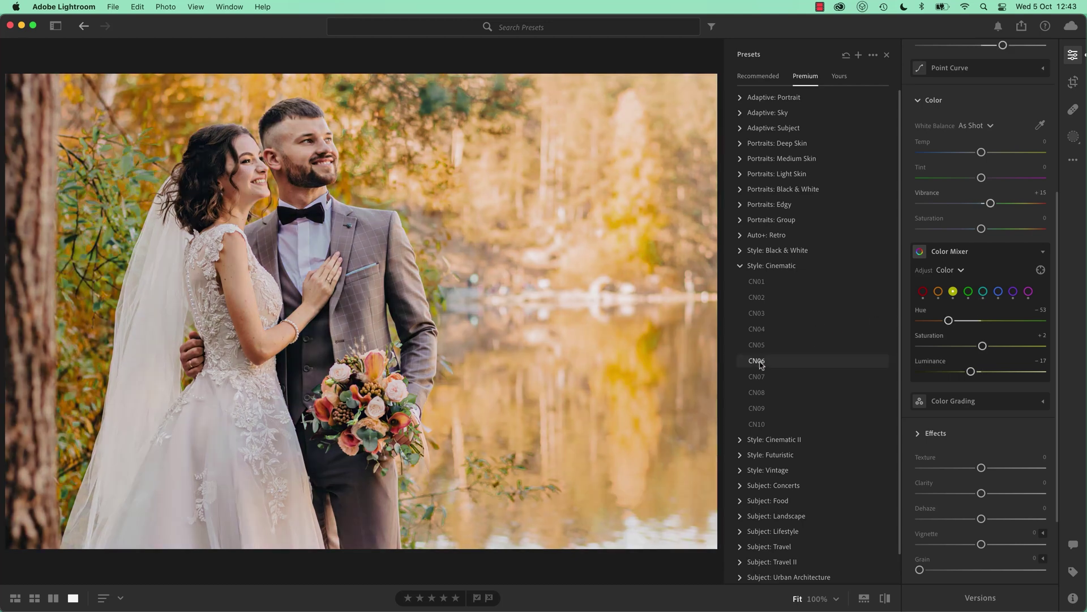
left_click(762, 365)
left_click(762, 365)
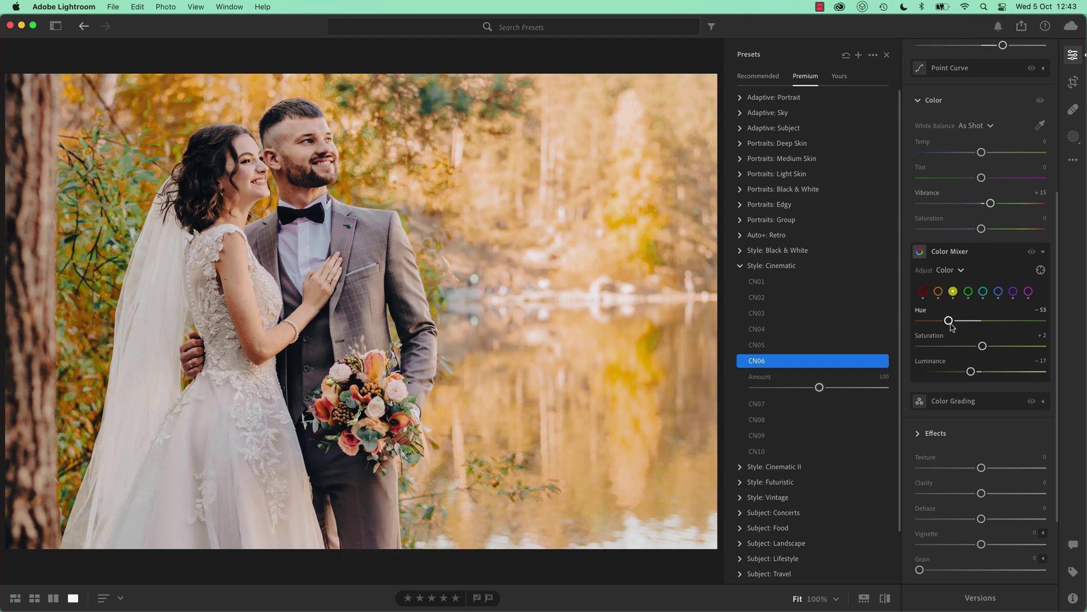
left_click_drag(950, 322, 968, 321)
scroll(958, 377, "up", 5)
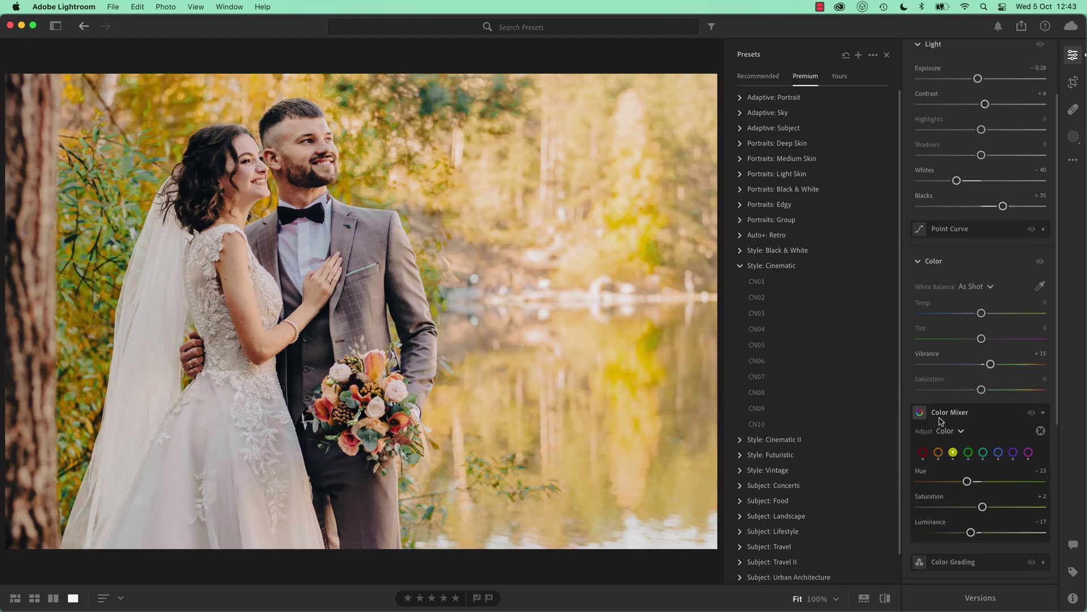
Try lowering the photo's vibrance to -59, and reset the vibrance to its default
left_click_drag(993, 365, 945, 369)
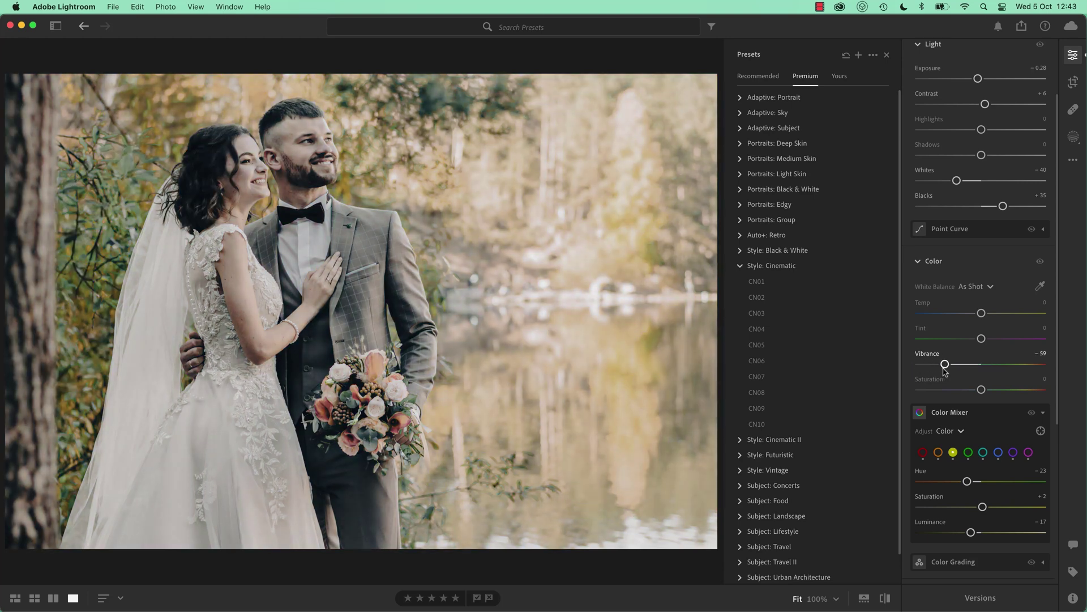
double_click(945, 364)
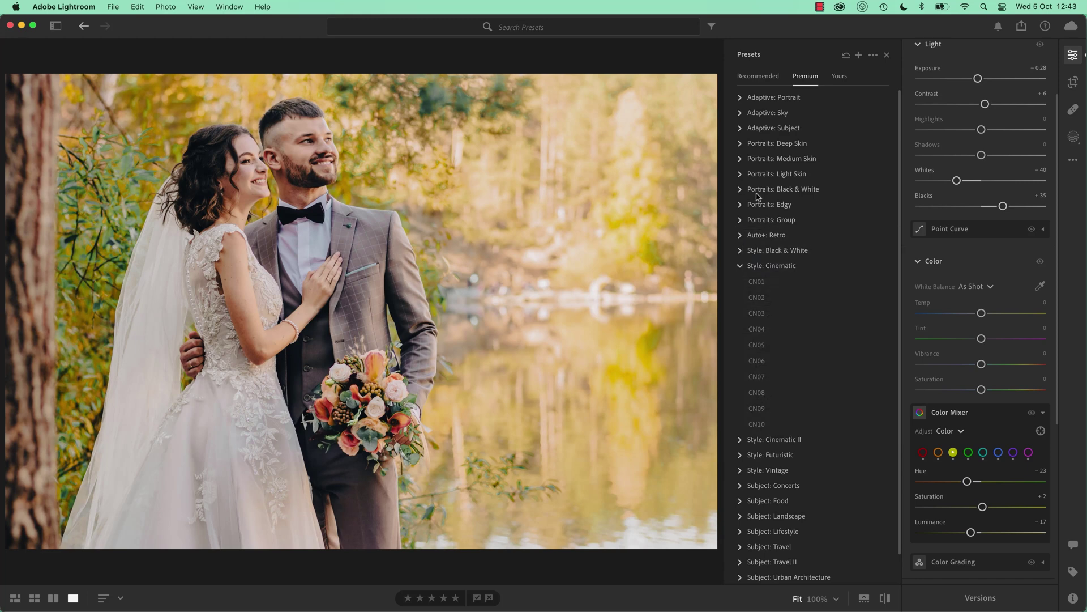
Reset the photo's edits and apply the Style: Cinematic preset CN06 at an amount of about 75
left_click(766, 397)
key("shift+r")
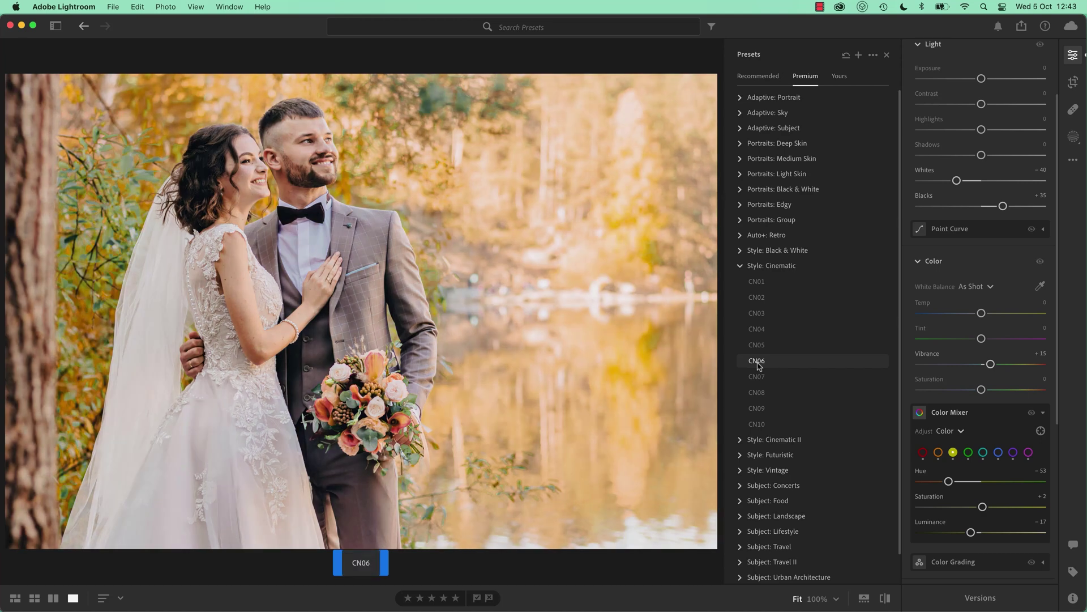
left_click(759, 363)
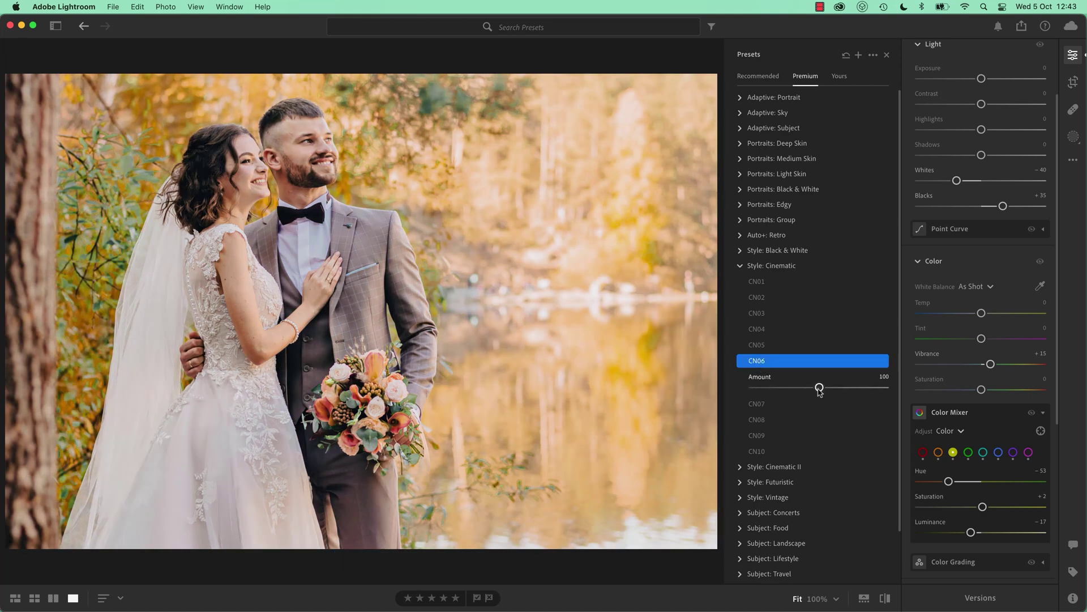
mouse_move(819, 390)
left_mouse_down()
mouse_move(749, 392)
mouse_move(815, 395)
mouse_move(803, 395)
left_mouse_up()
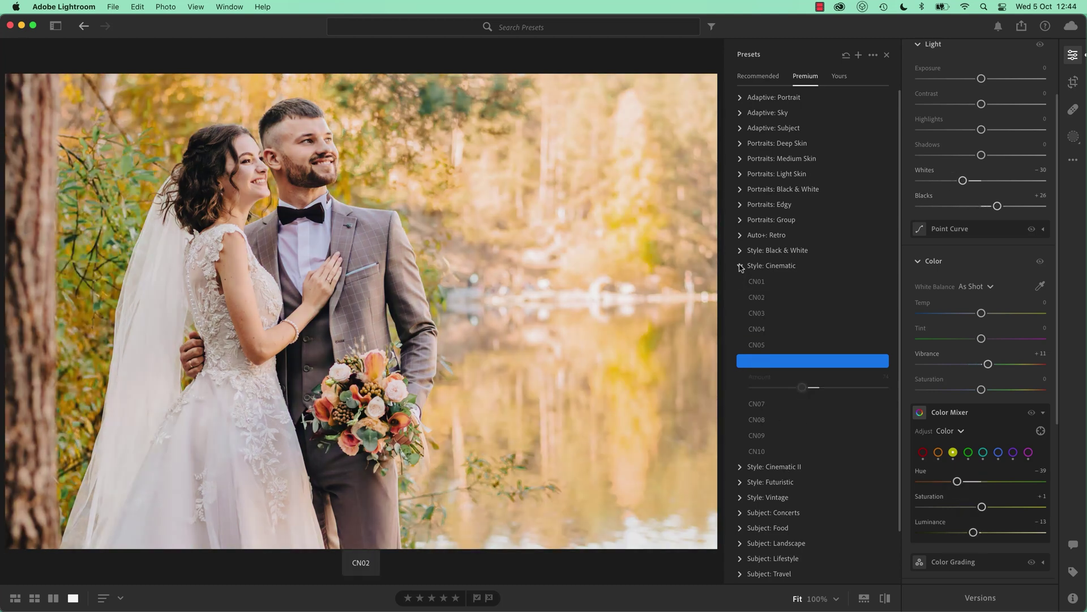
Preview BW01, BW02 and BW08 from the Style: Black & White presets, and apply BW11 to the photo
left_click(741, 265)
left_click(742, 251)
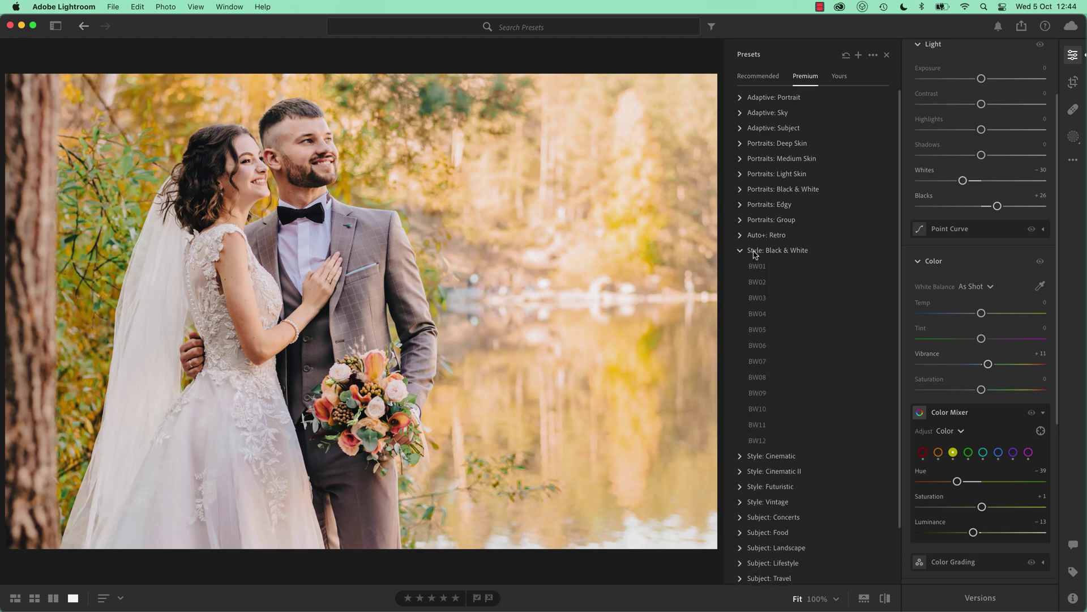
left_click(759, 266)
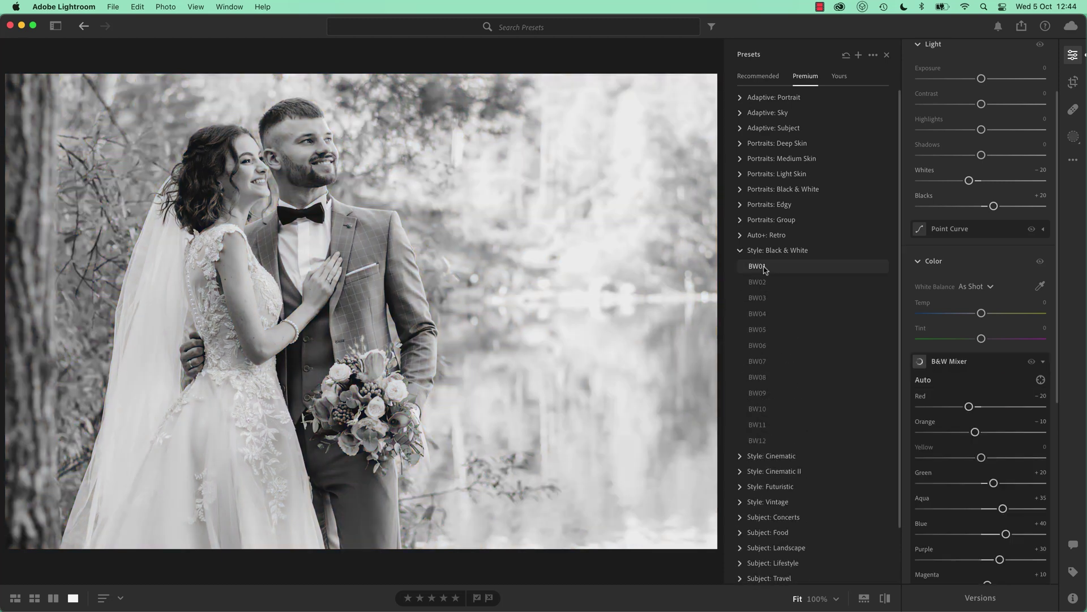
left_click(759, 283)
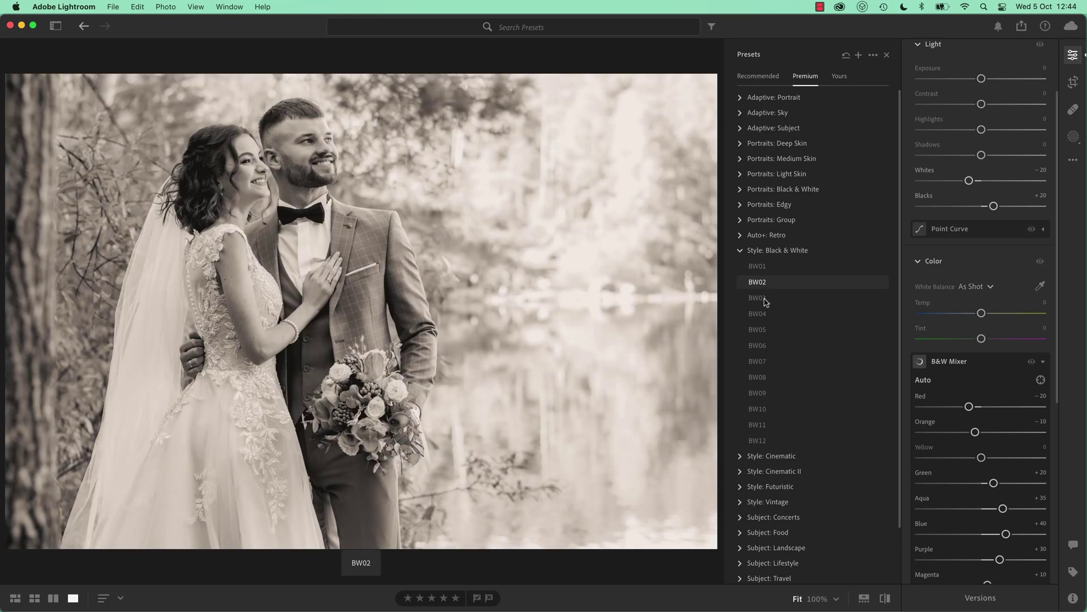
left_click(762, 377)
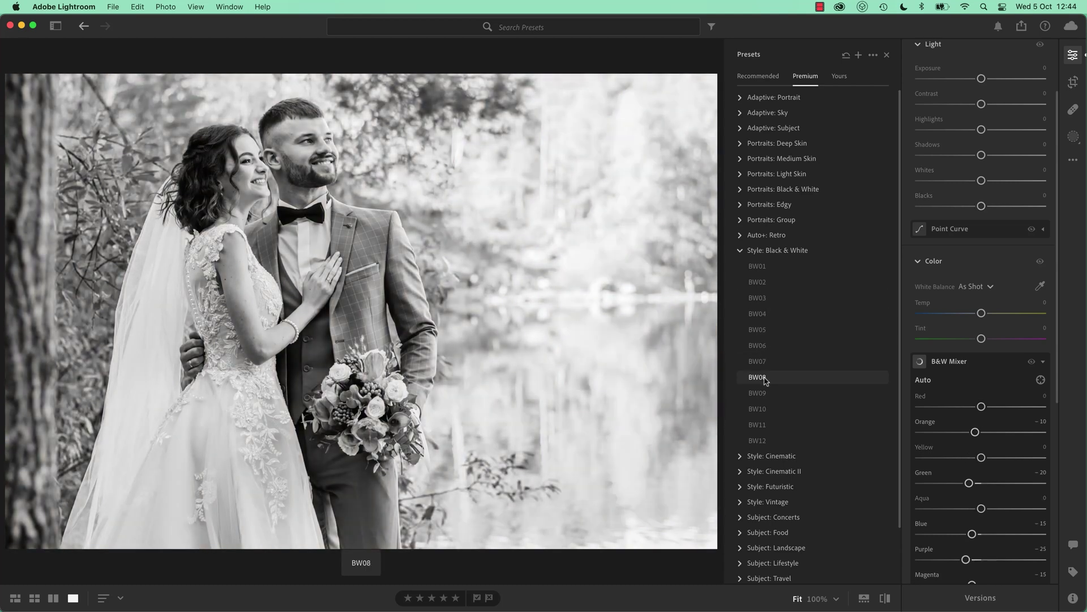
left_click(760, 423)
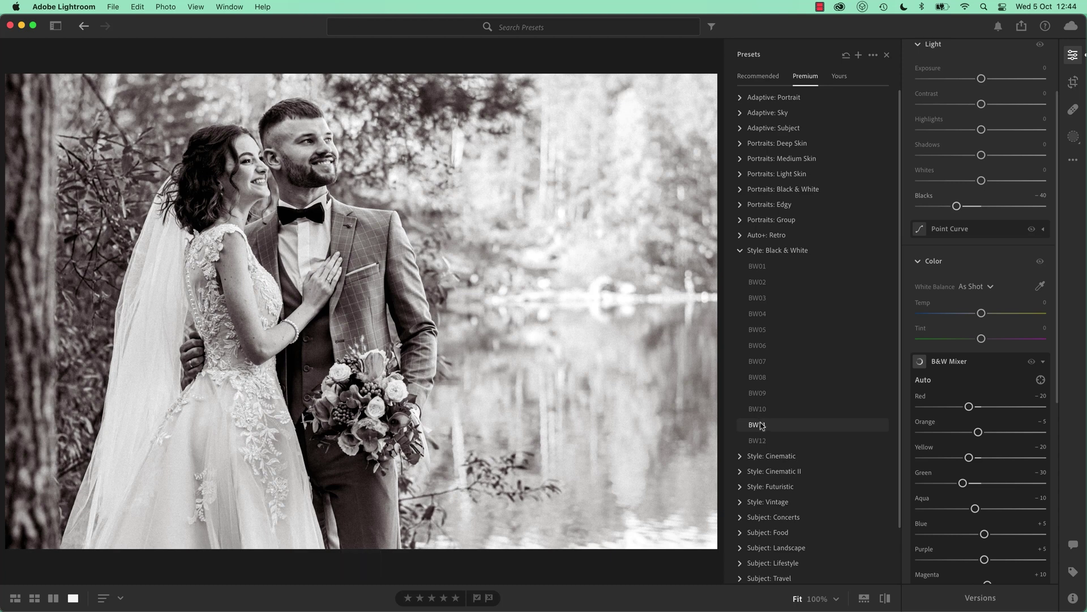
left_click(761, 425)
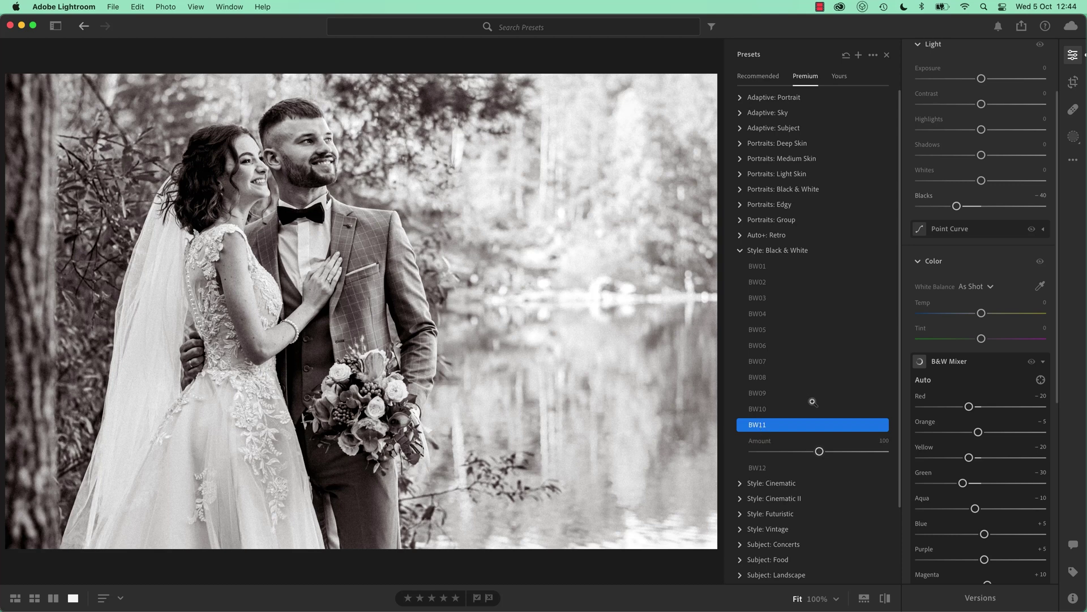
left_click(813, 434)
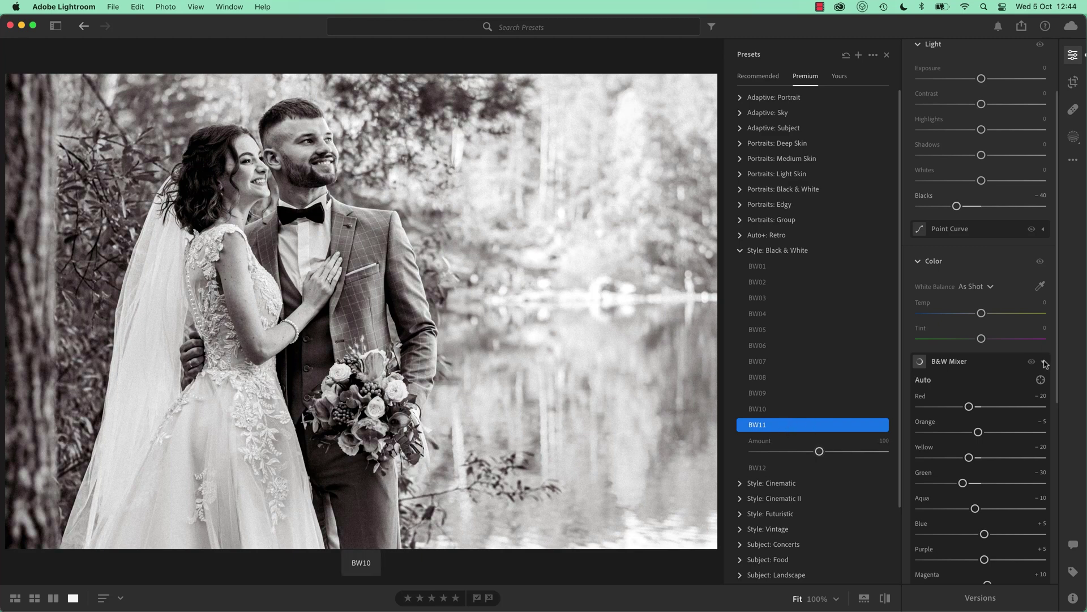
Review the adjustments made by the black-and-white preset, collapsing the Color and Light sections and expanding Effects
scroll(989, 283, "up", 3)
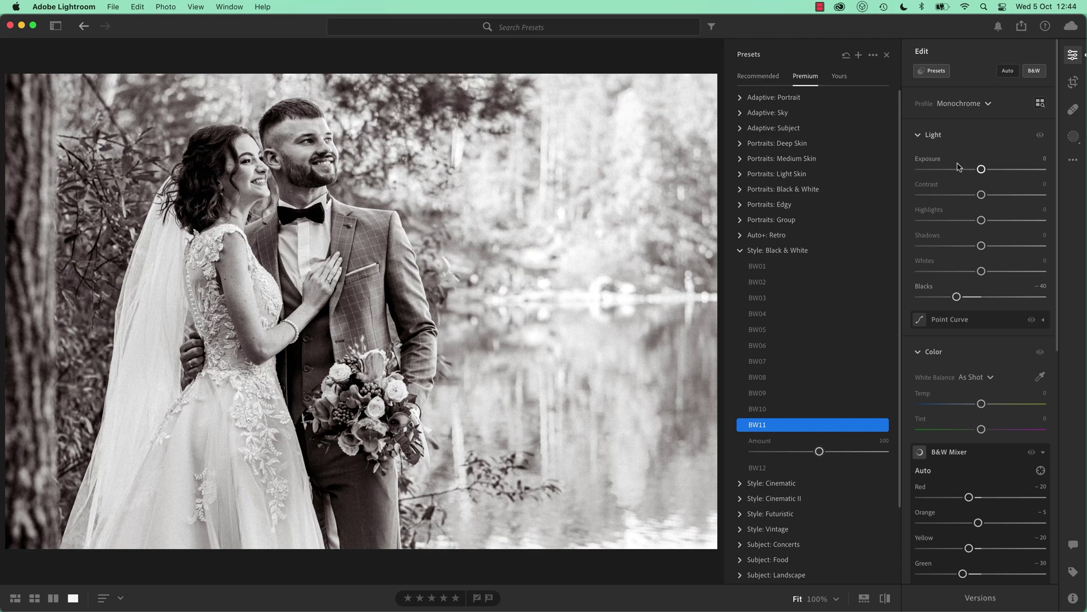
scroll(976, 428, "down", 2)
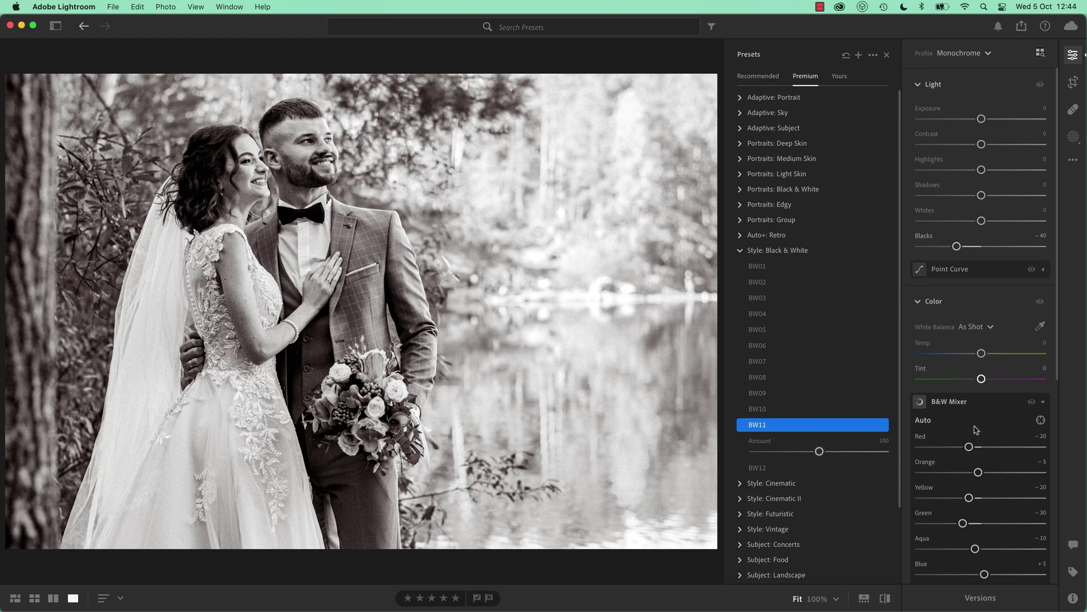
left_click(1043, 402)
scroll(922, 300, "down", 2)
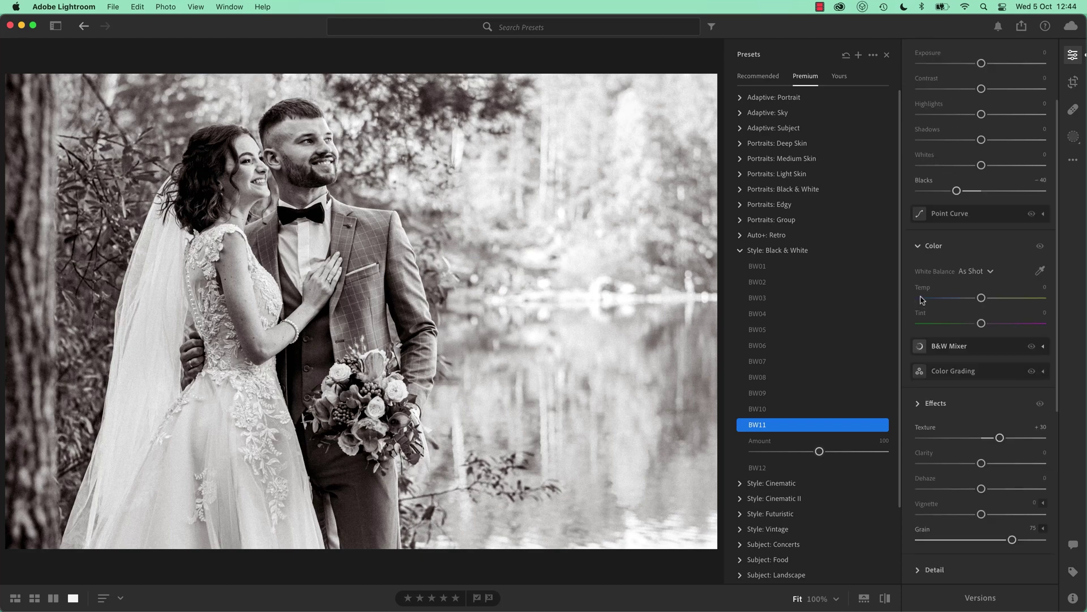
key("super+z")
key("super+shift+z")
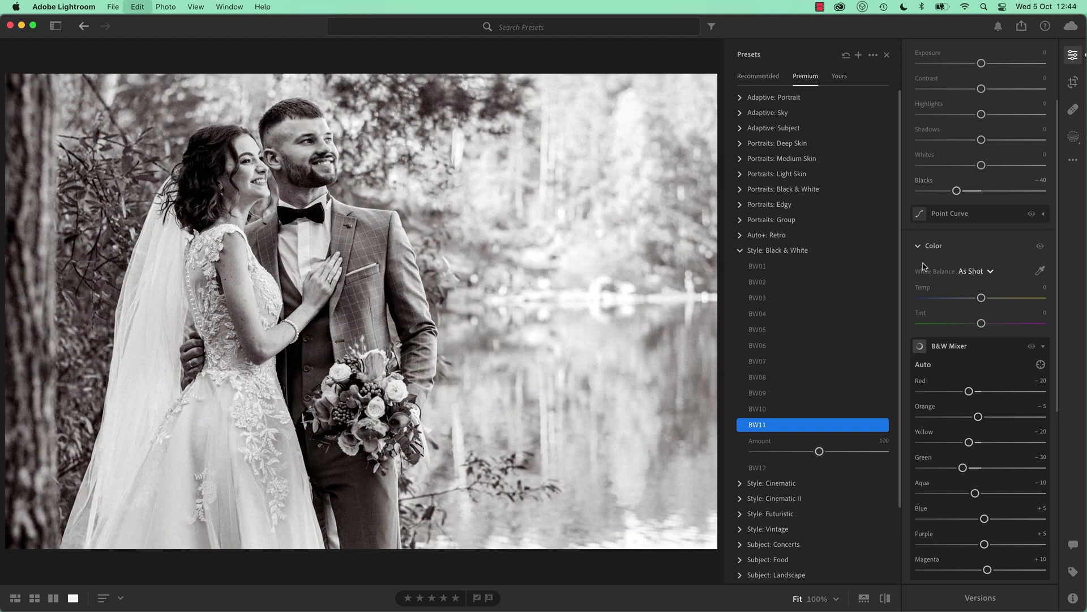
left_click(918, 246)
scroll(920, 159, "up", 3)
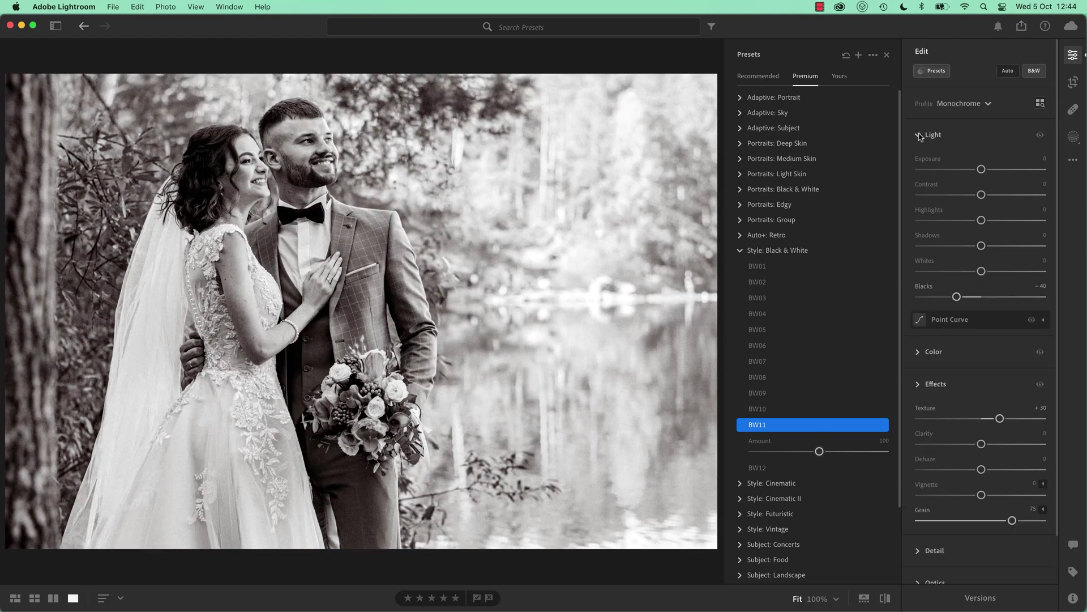
left_click(921, 136)
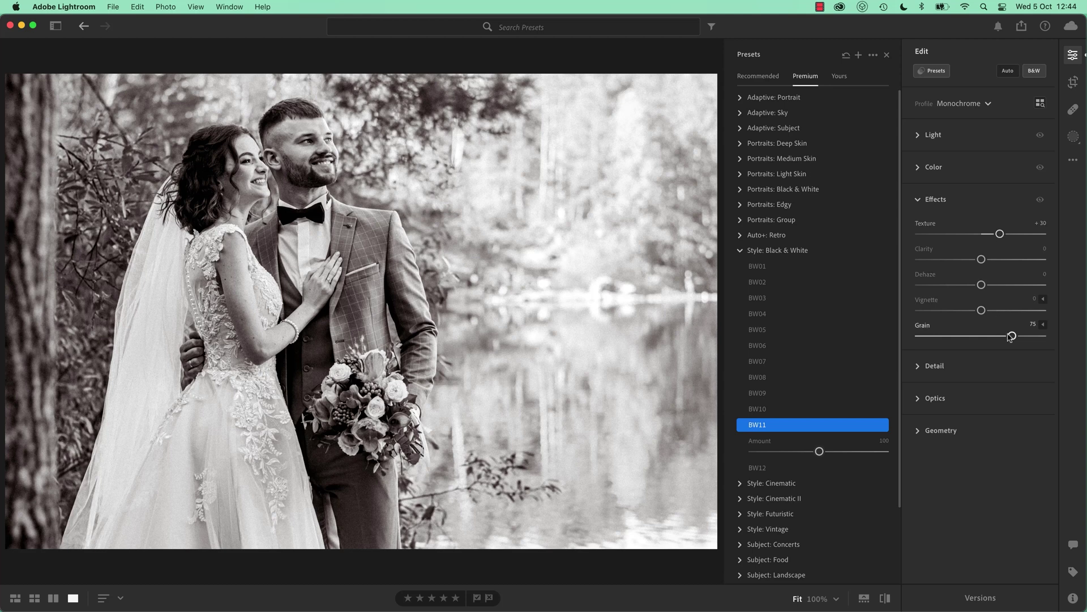
Reduce the black-and-white photo's grain to 42 and its texture to +20
left_click_drag(1011, 338, 972, 338)
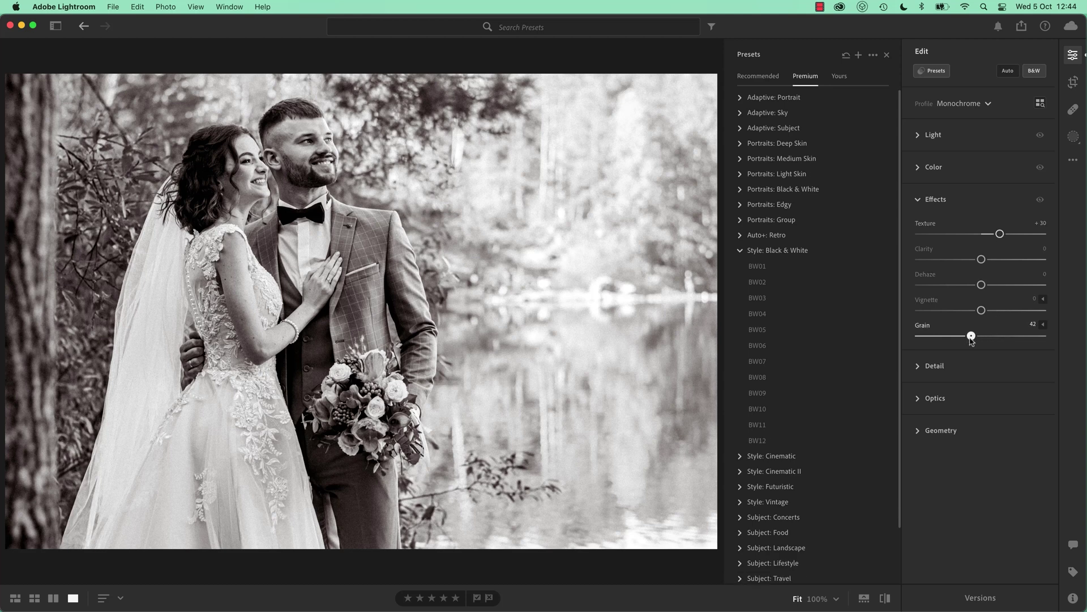
left_click_drag(1000, 236, 996, 237)
key("backslash")
mouse_move(758, 60)
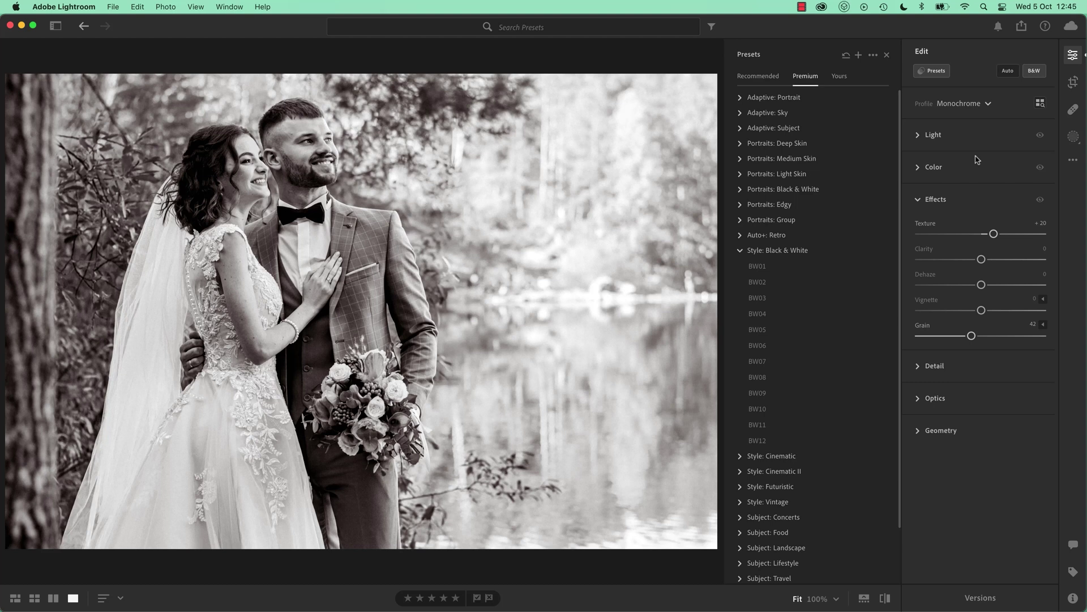
Reset the photo's edits and apply the Style: Cinematic preset CN06
left_click(740, 252)
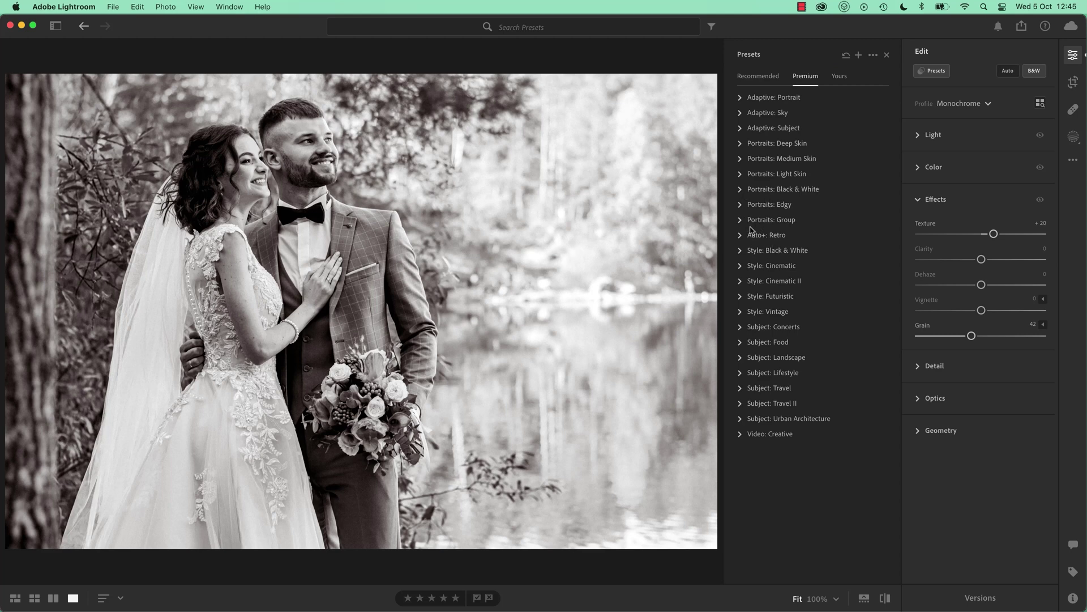
key("shift+r")
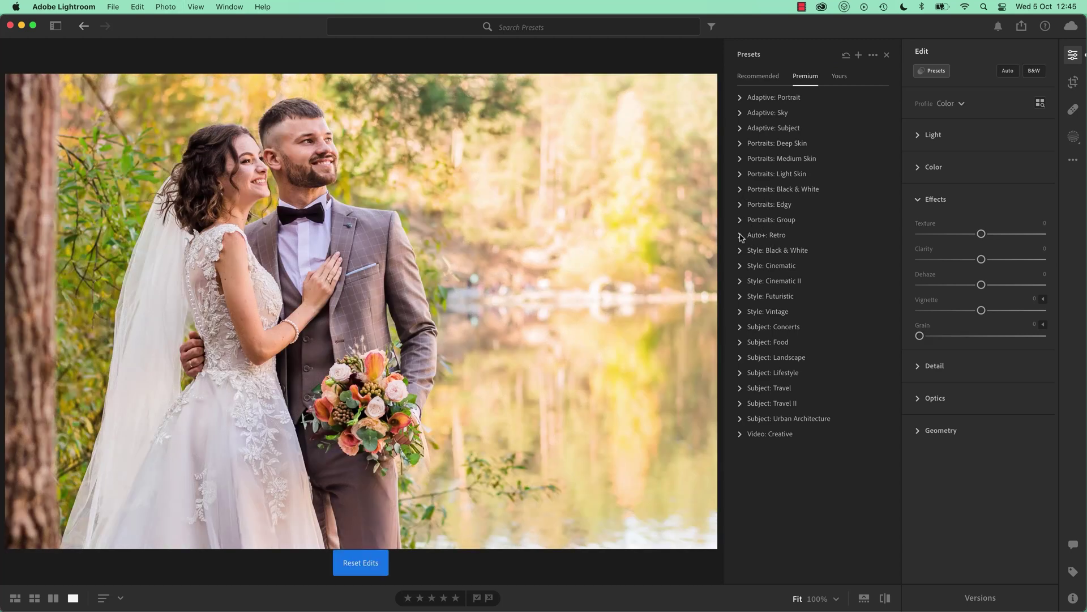
left_click(740, 266)
left_click(757, 361)
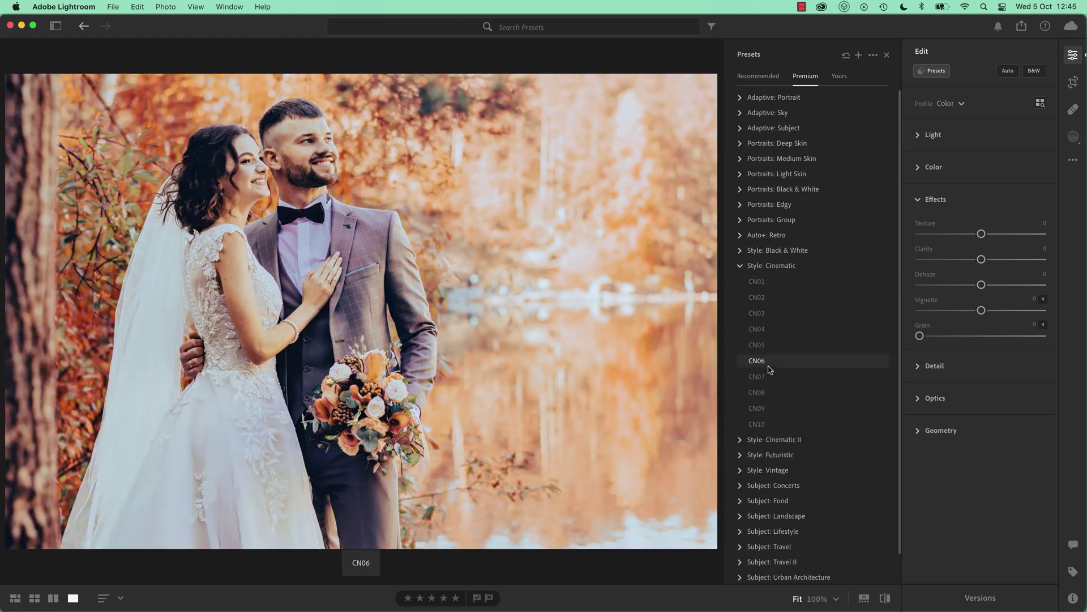
left_click(759, 363)
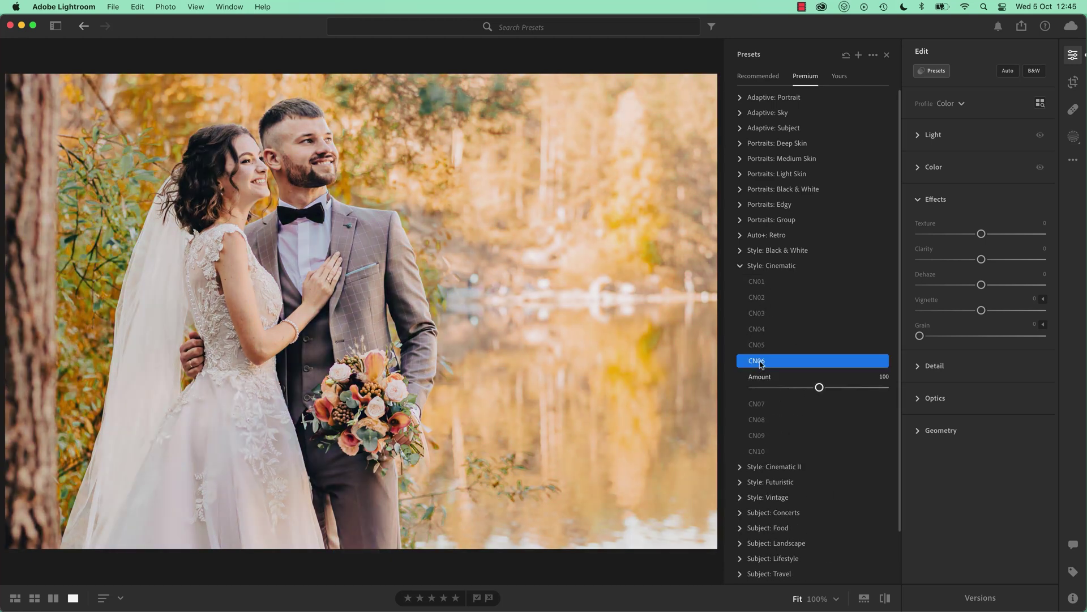
Set the point curve's black end point to an output of 10.6 and its white end point to input 100, output 87.5
left_click(917, 135)
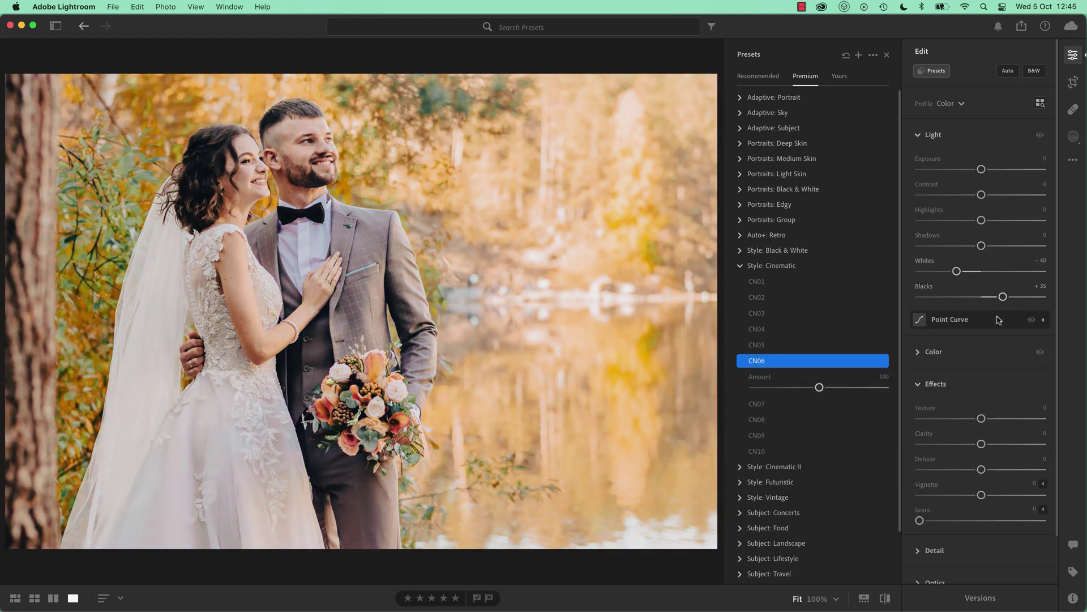
left_click(1044, 320)
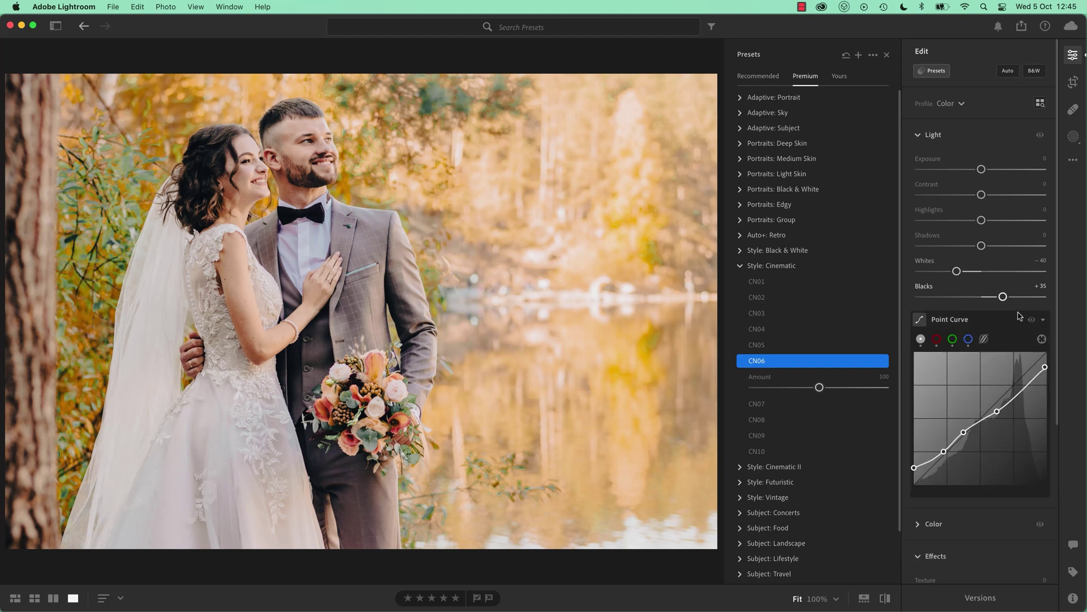
left_click(913, 468)
left_click_drag(914, 468, 878, 493)
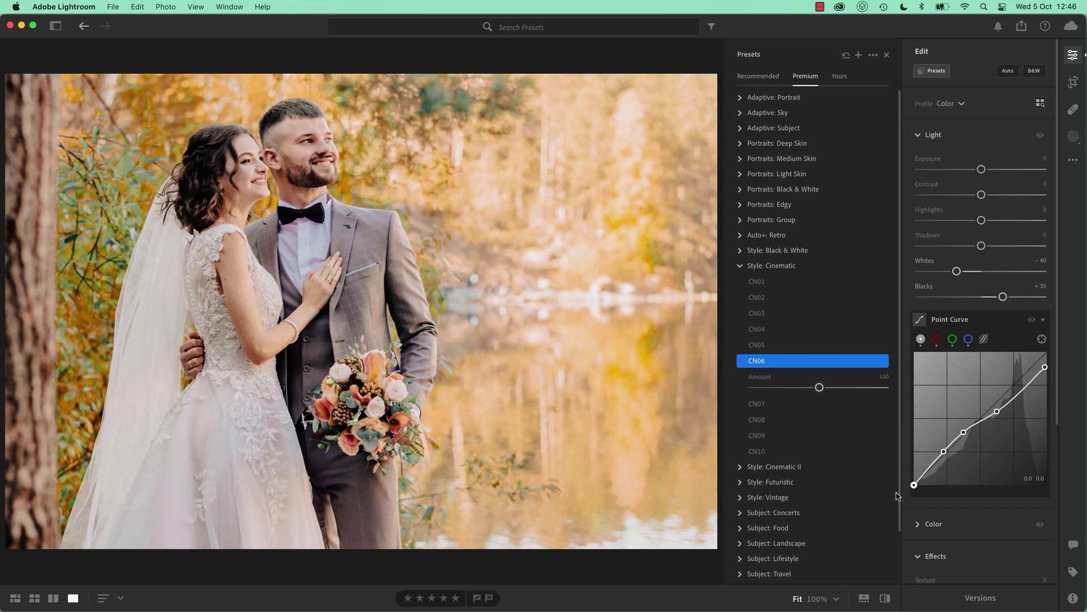
left_click_drag(915, 485, 914, 471)
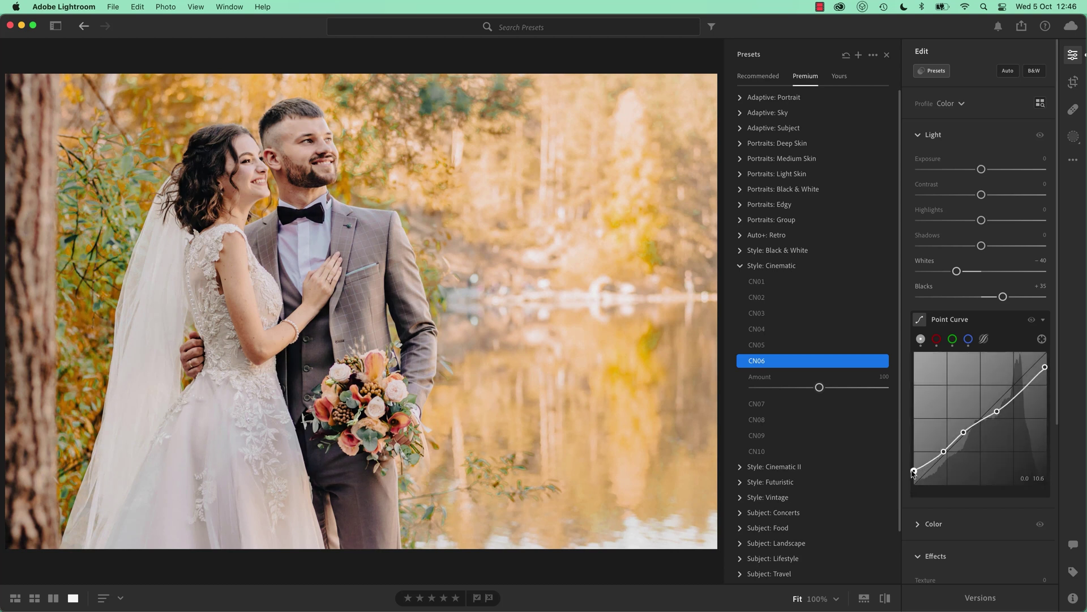
left_click(943, 451)
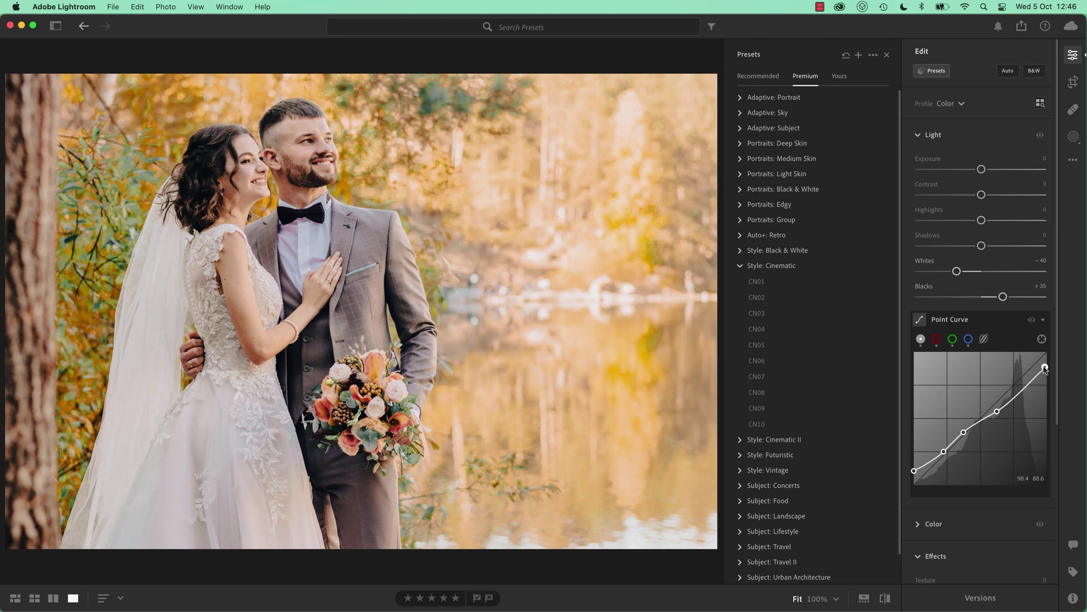
left_click_drag(1045, 369, 1047, 370)
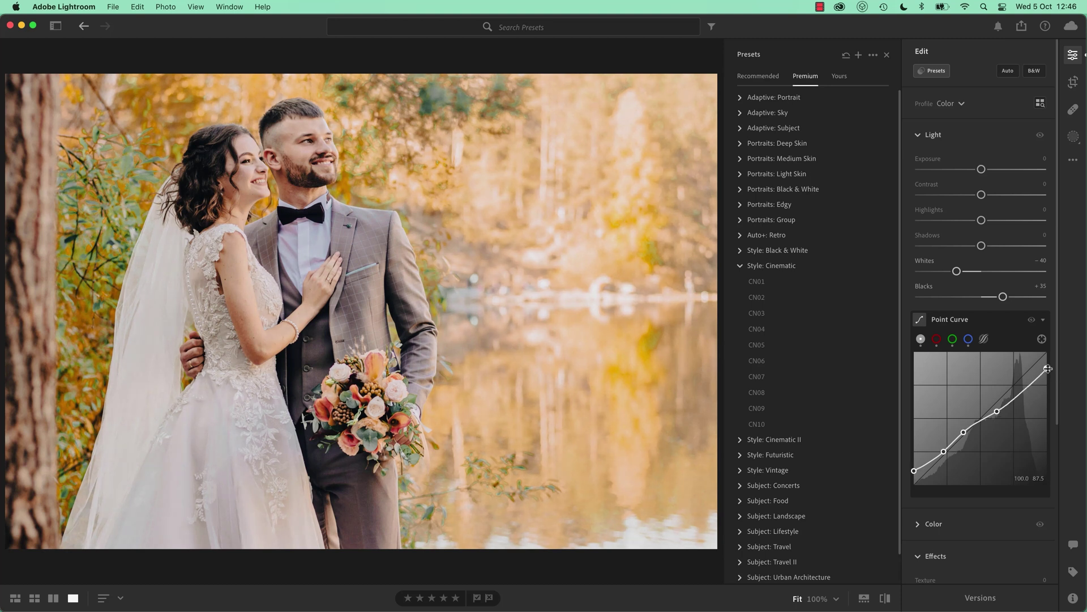
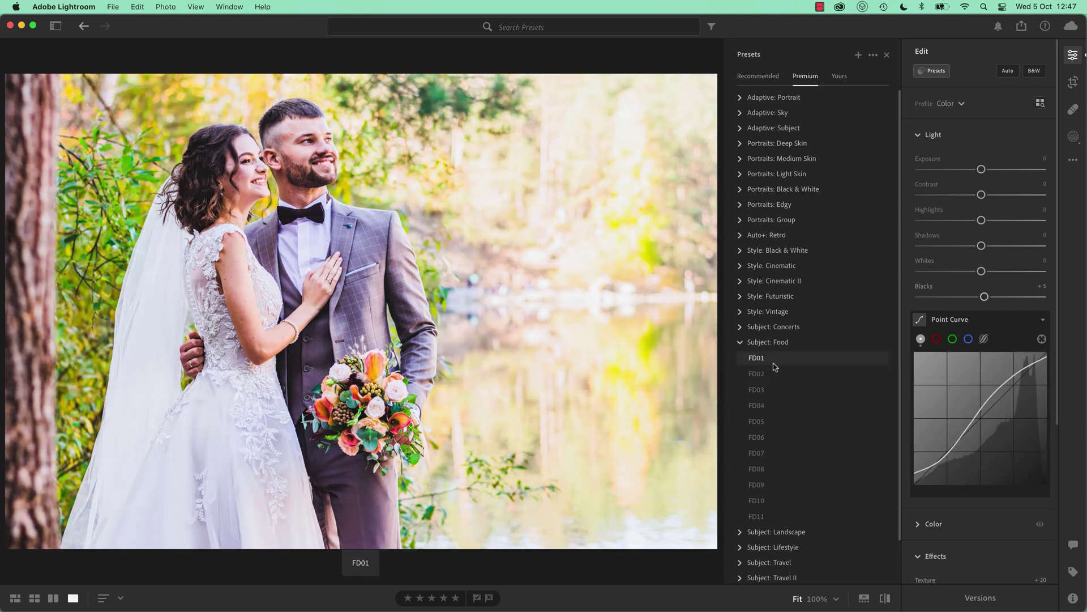
Preview the Subject: Food preset FD01 and the Subject: Landscape preset LN03 on the photo, collapsing both groups
left_click(774, 362)
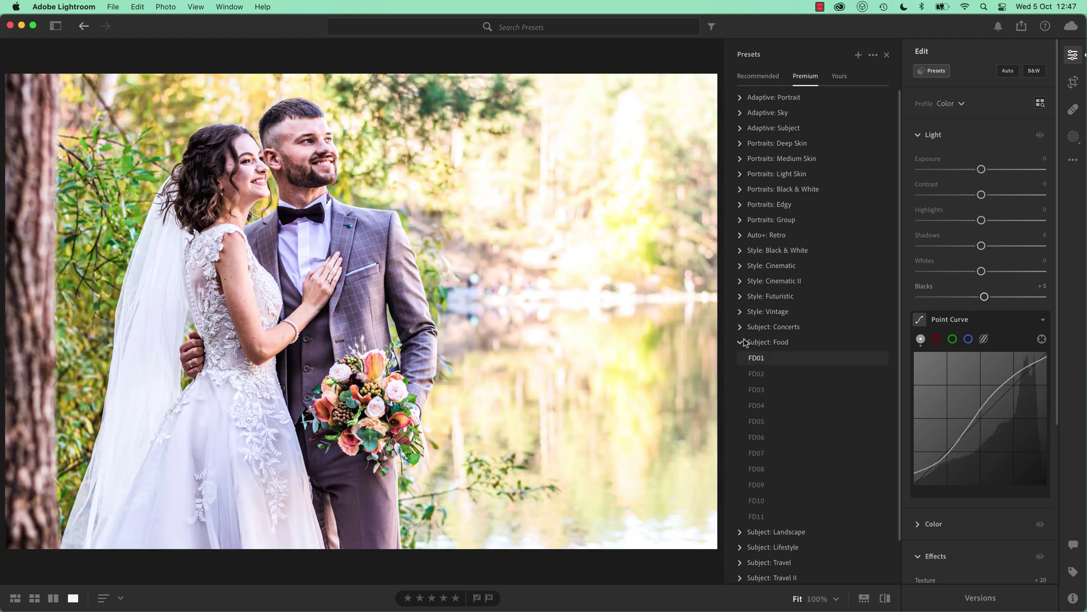
left_click(745, 341)
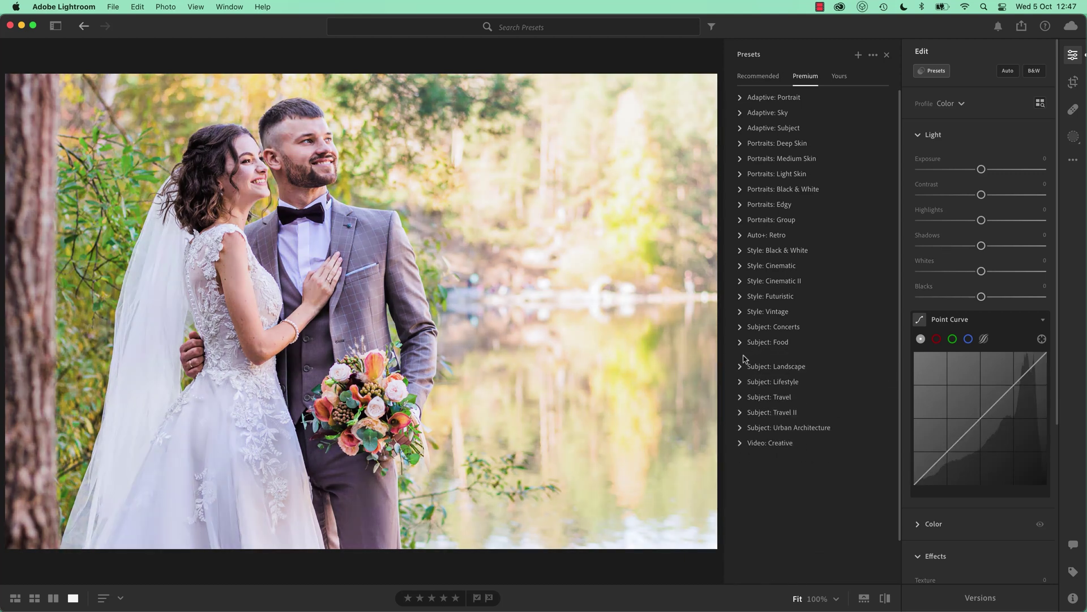
left_click(741, 357)
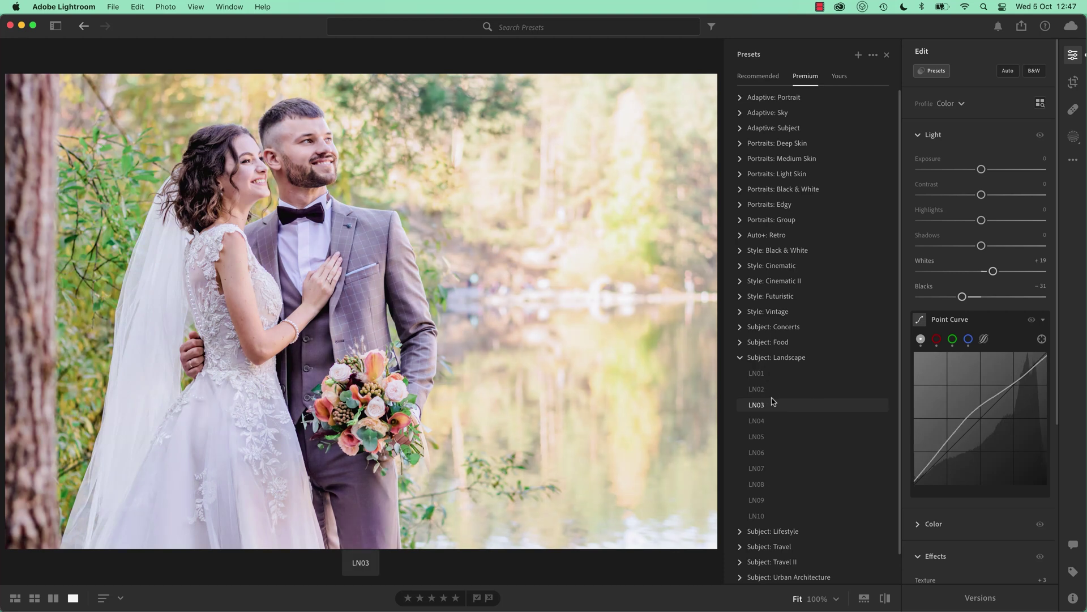
left_click(741, 359)
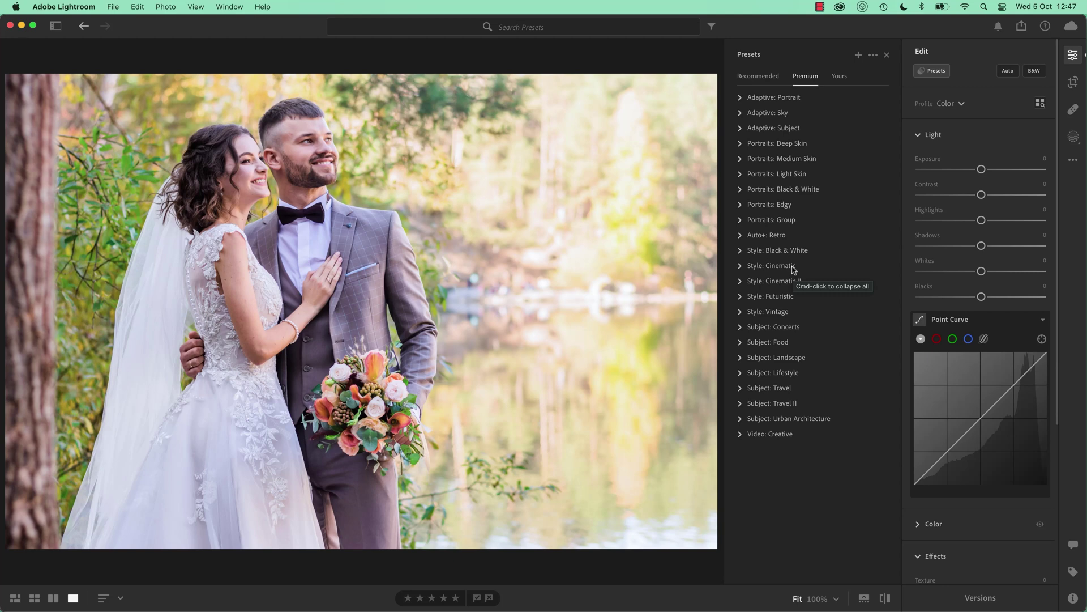
Apply the Subject: Travel preset TR01 to the photo and collapse its preset group
left_click(768, 390)
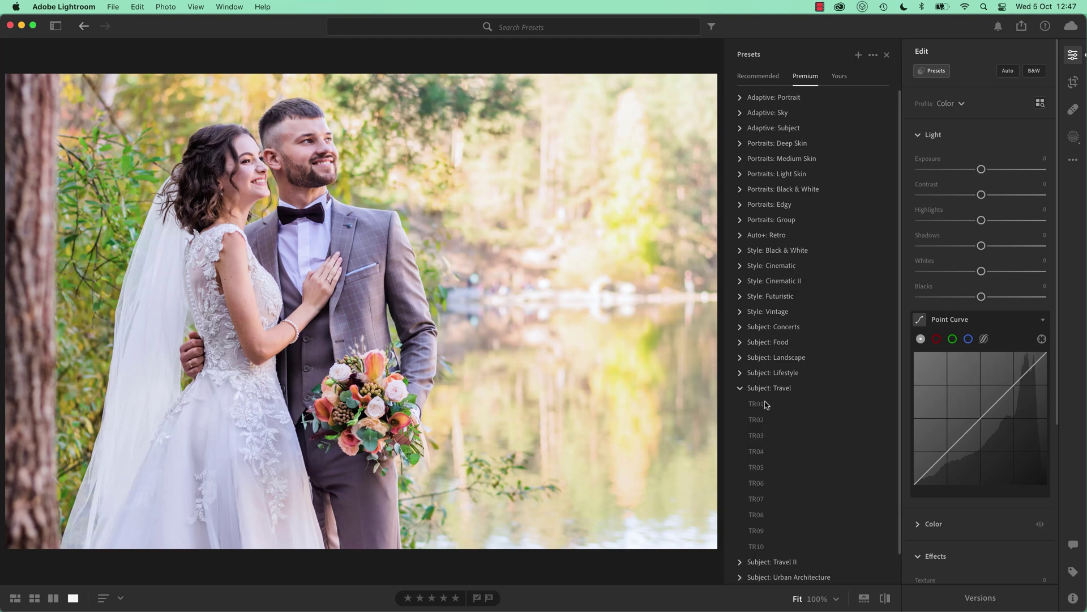
left_click(759, 404)
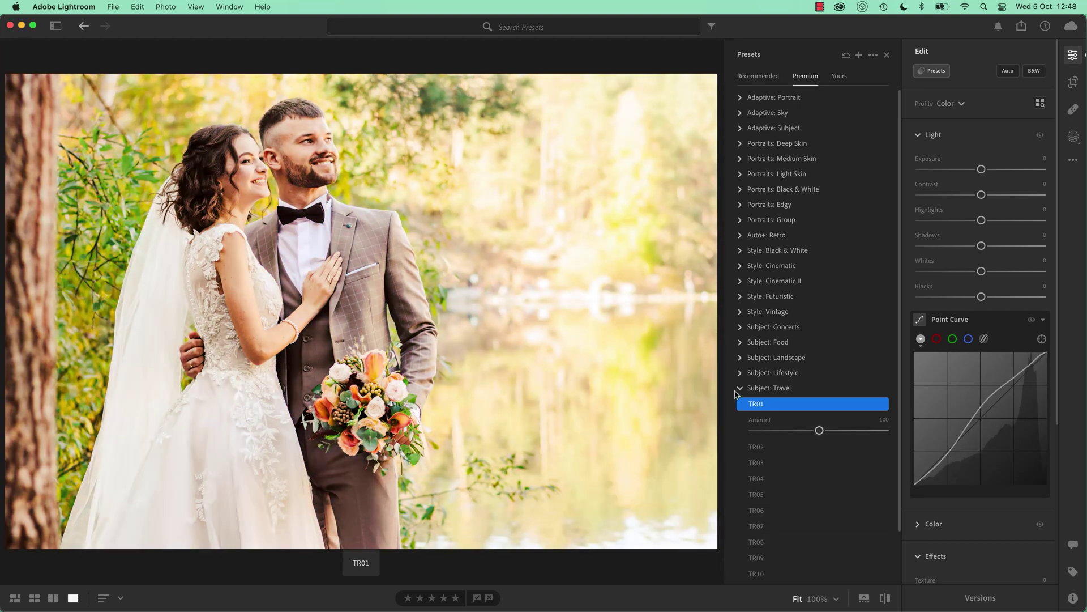
left_click(738, 390)
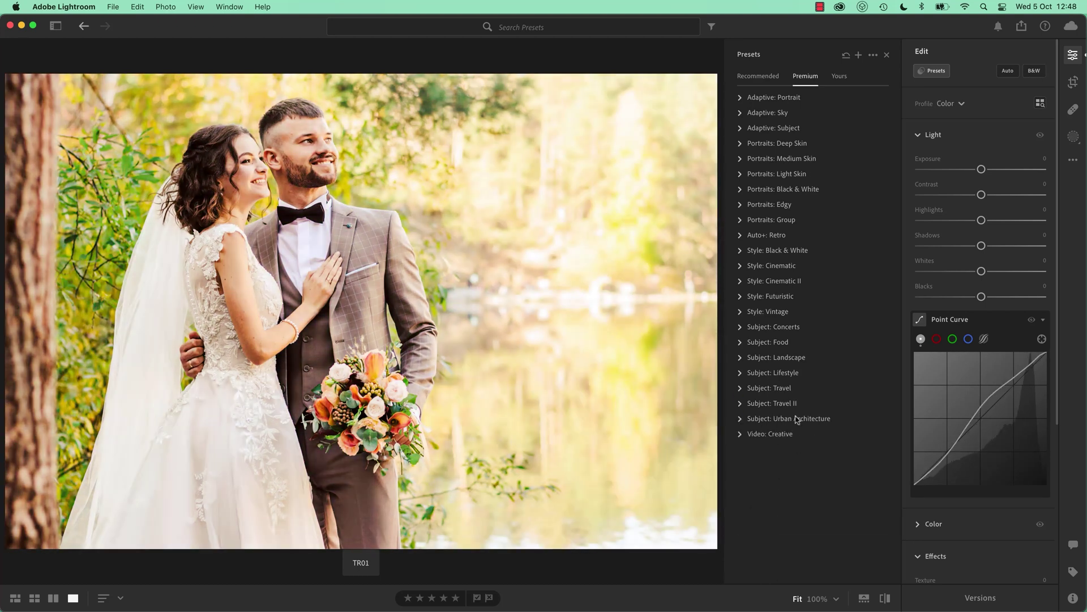